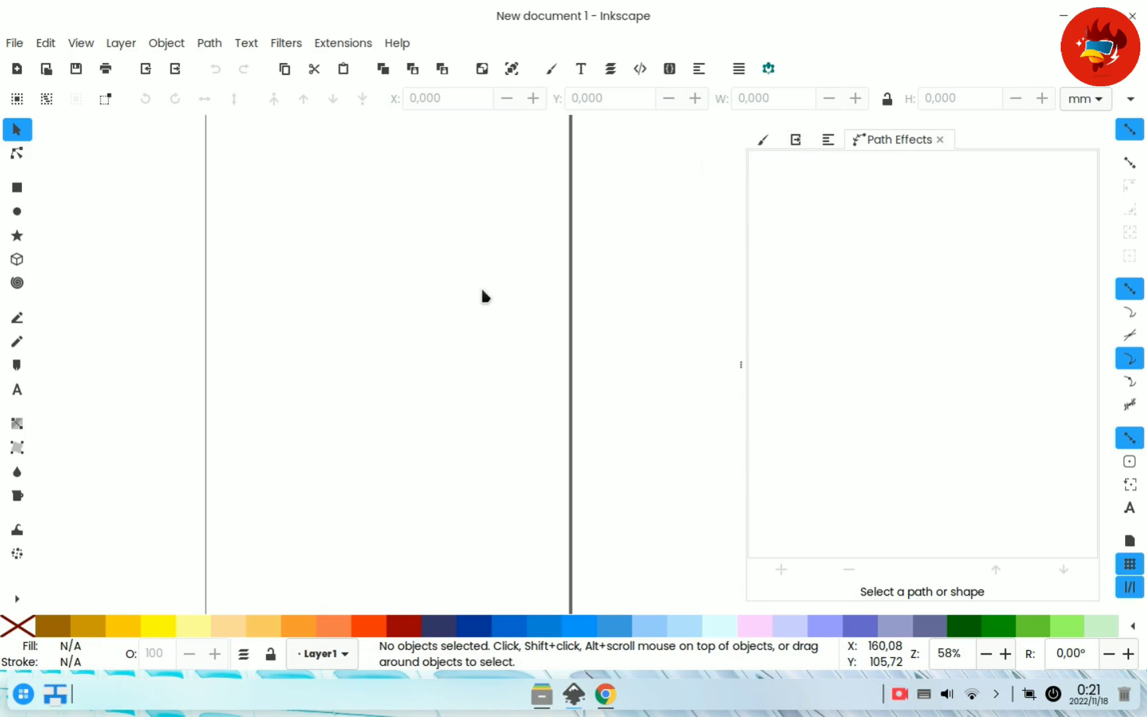
Open the PNG export settings and set the export area to the page
click(795, 142)
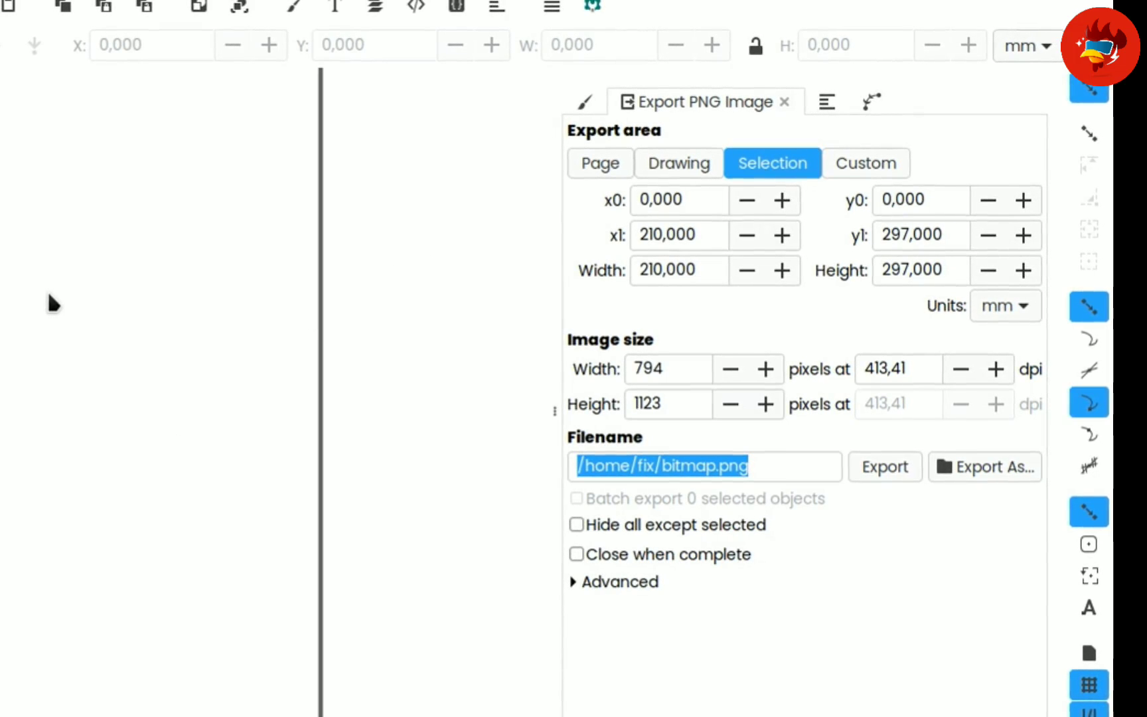
scroll(21, 296, down, 3)
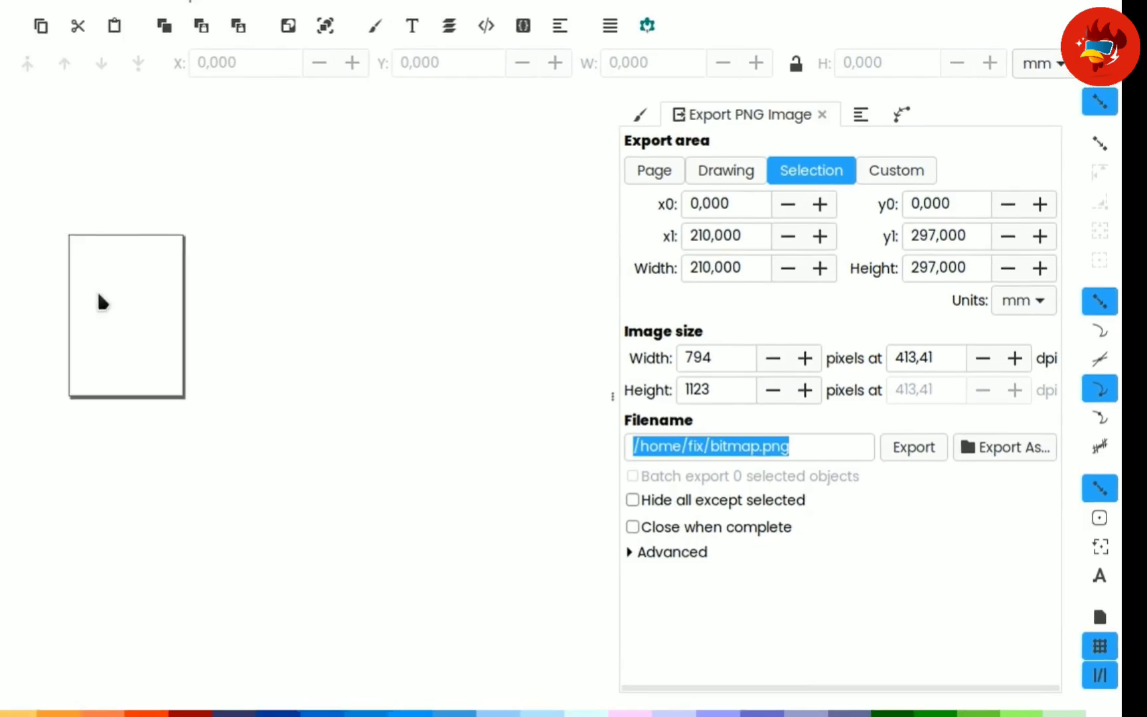
scroll(118, 293, up, 4)
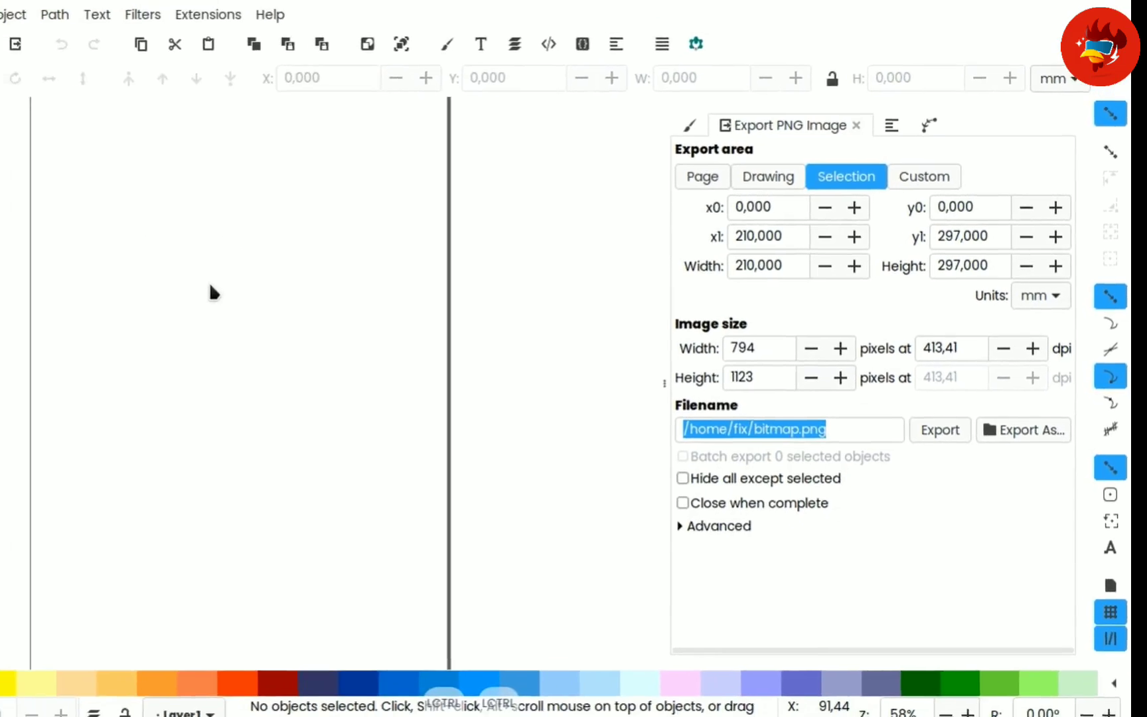
scroll(147, 289, down, 2)
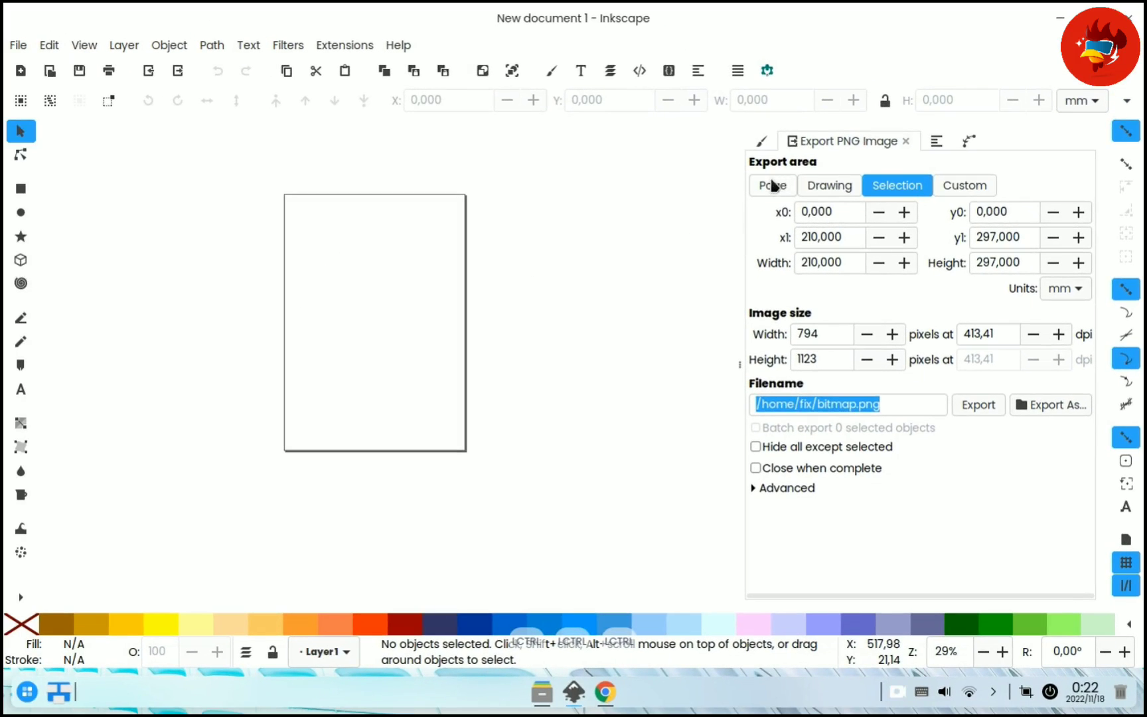
click(773, 186)
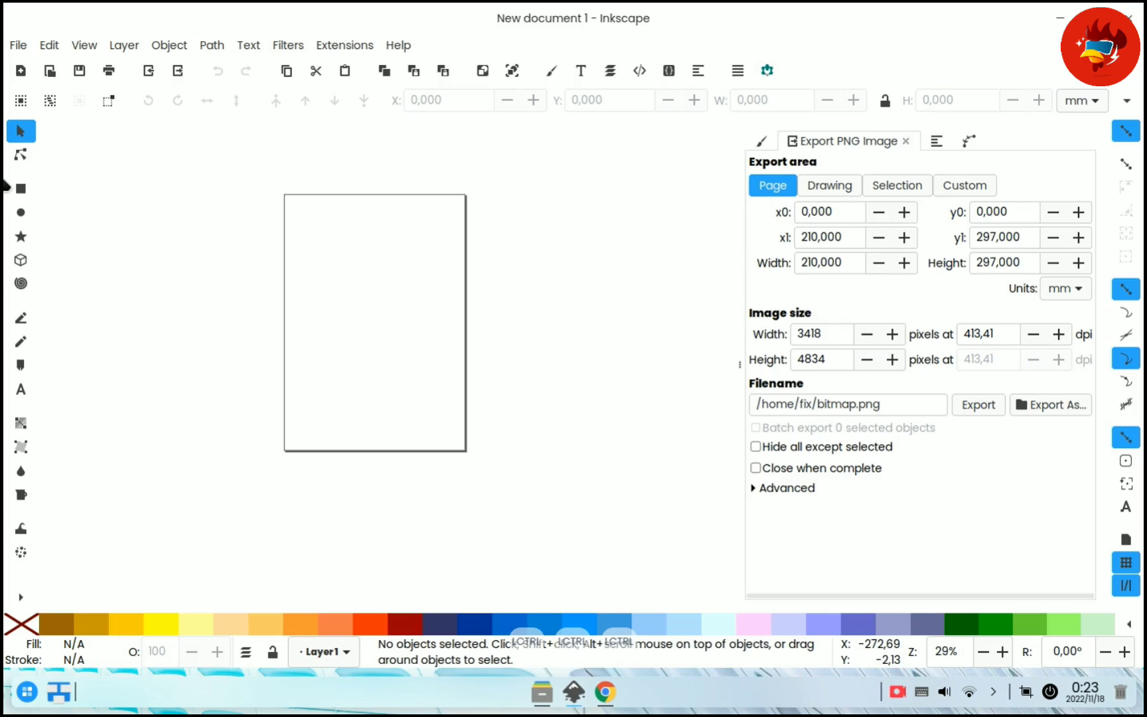
Draw a circle about 132 mm in diameter in the middle of the page, fill it orange and deselect it
click(20, 188)
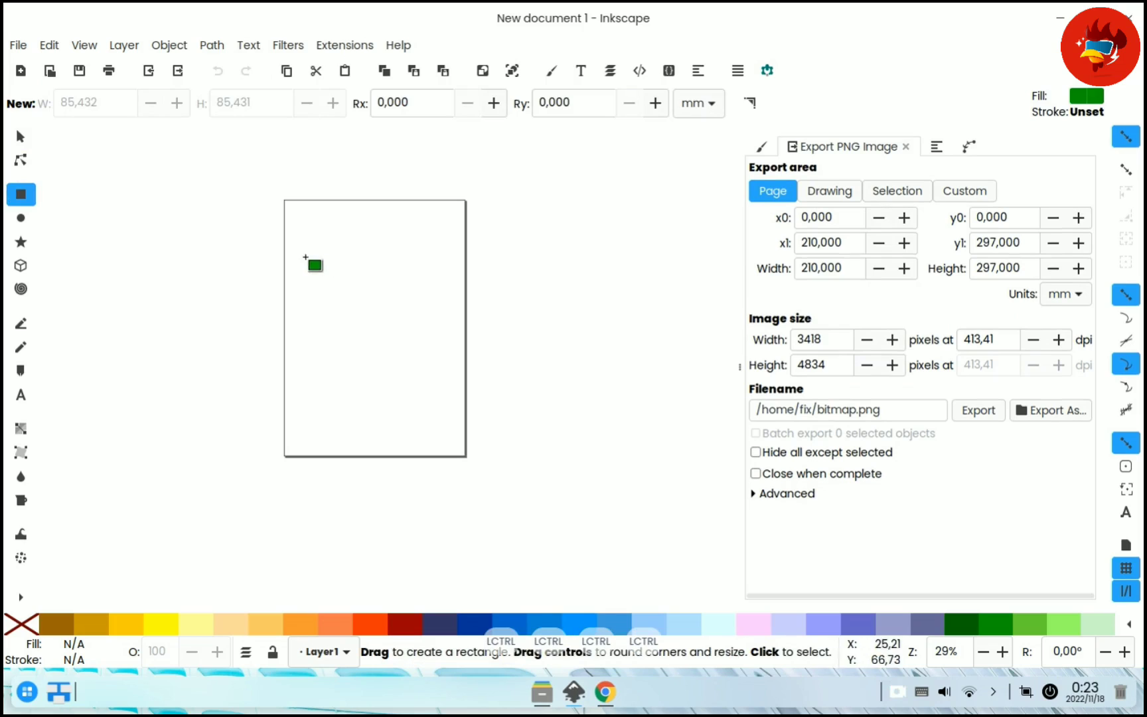
click(31, 223)
mouse_move(318, 256)
mouse_down()
mouse_move(430, 391)
mouse_move(431, 371)
mouse_up()
click(299, 626)
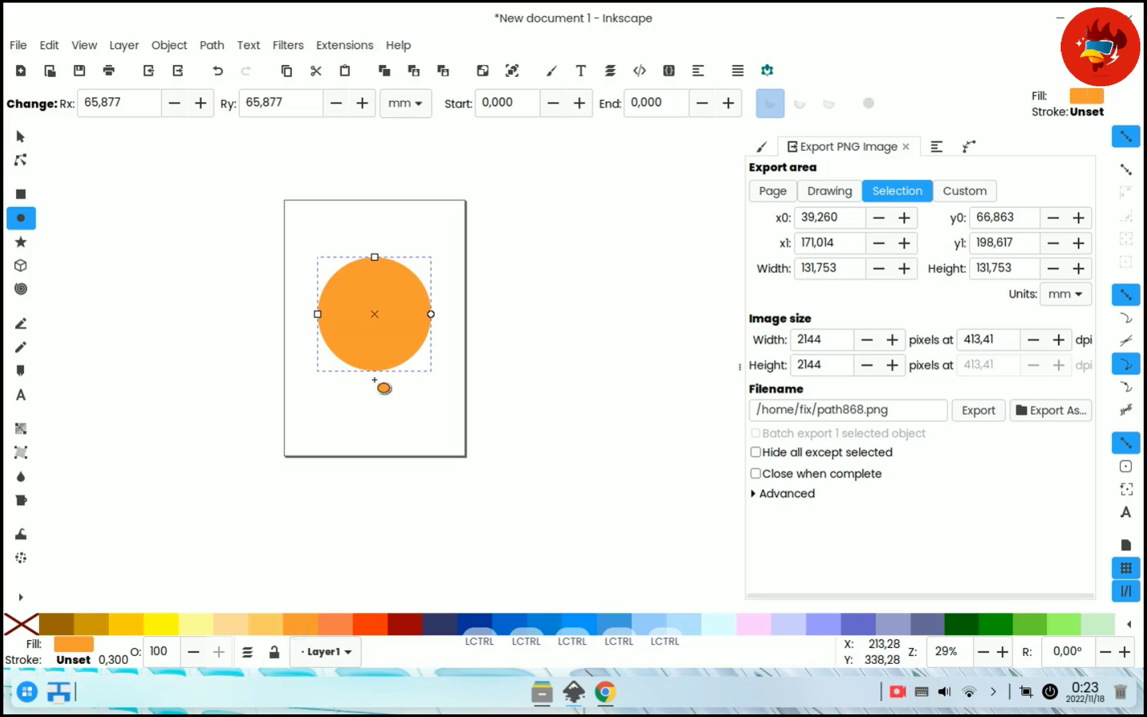
click(21, 135)
click(390, 409)
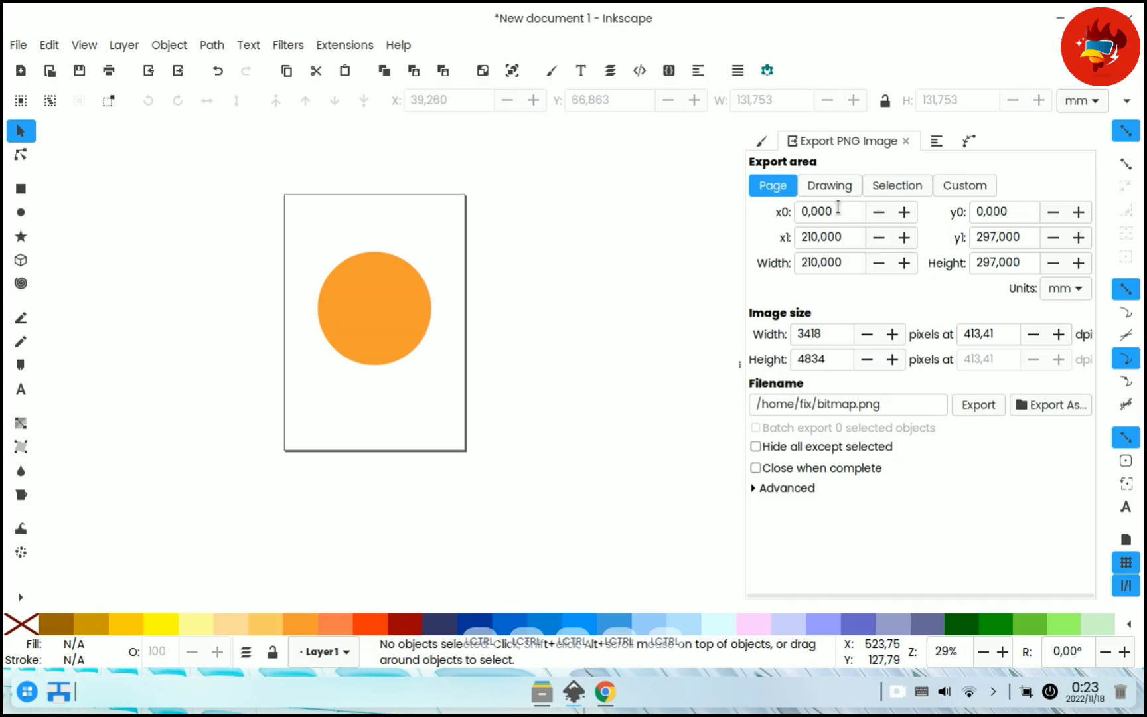
Set the export area to the whole drawing and compare it with the export area of the selected orange circle
click(827, 189)
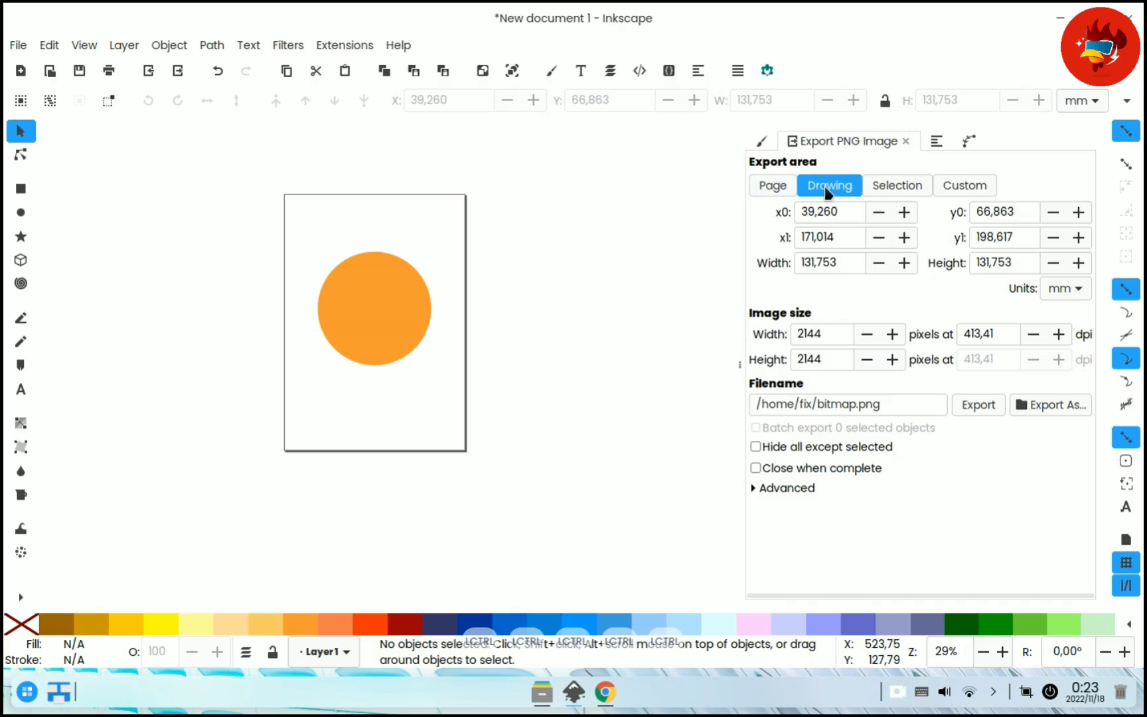
click(408, 307)
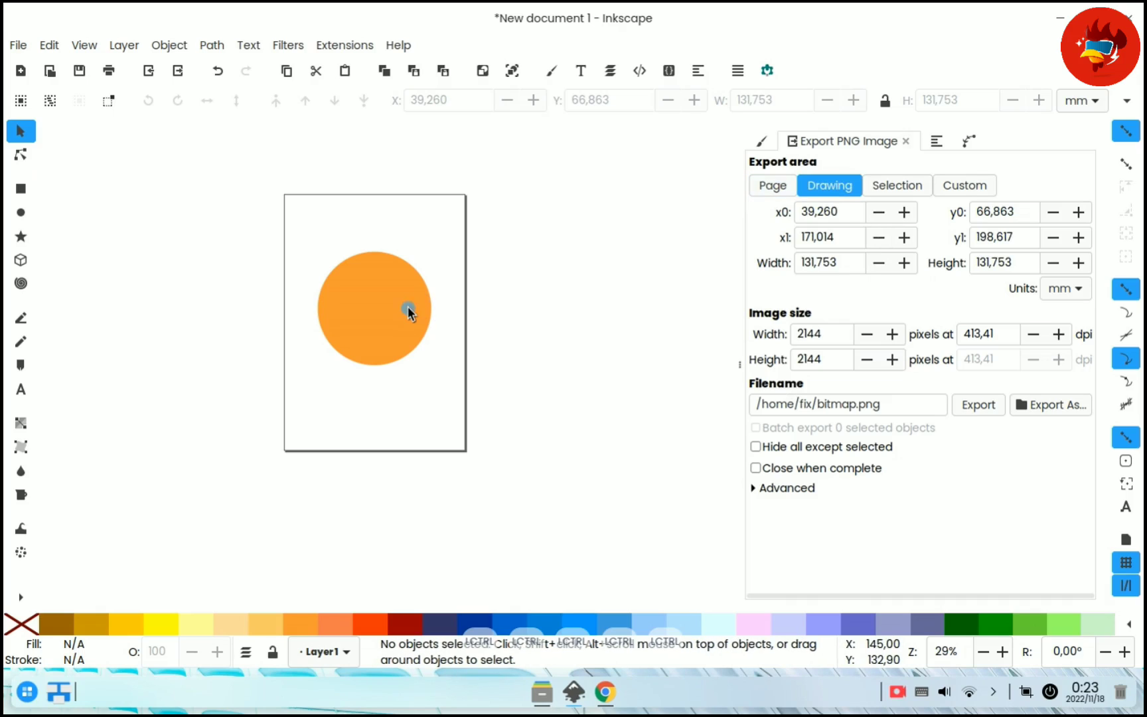
ctrl+click(408, 310)
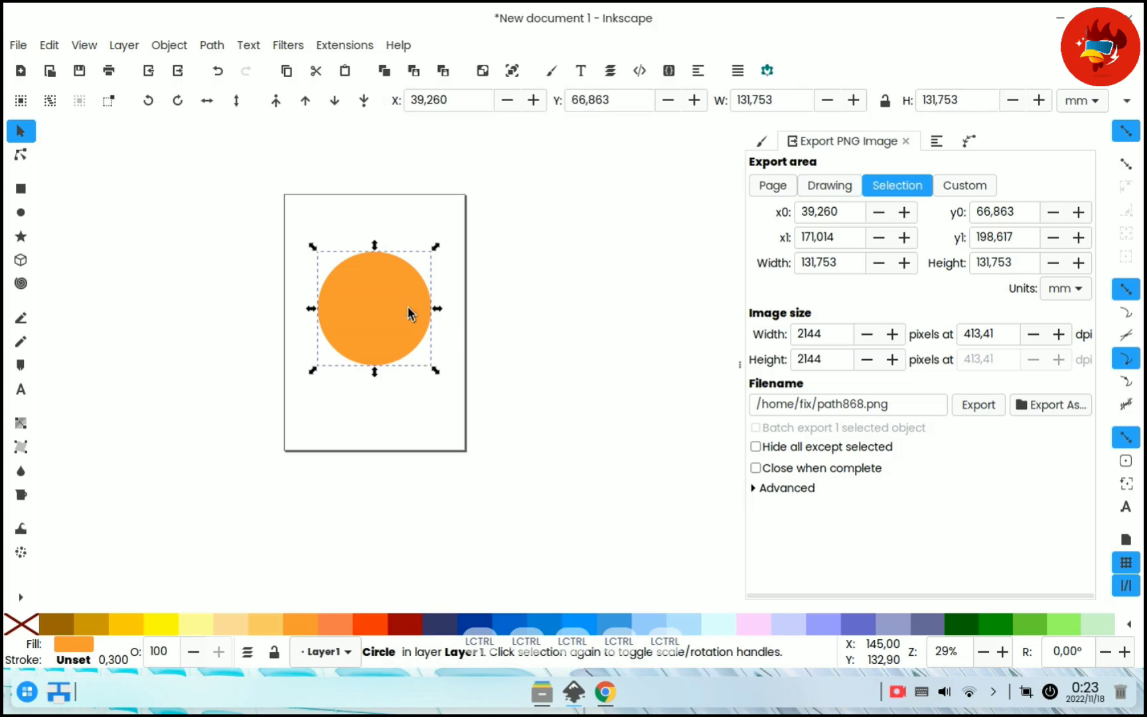
click(487, 326)
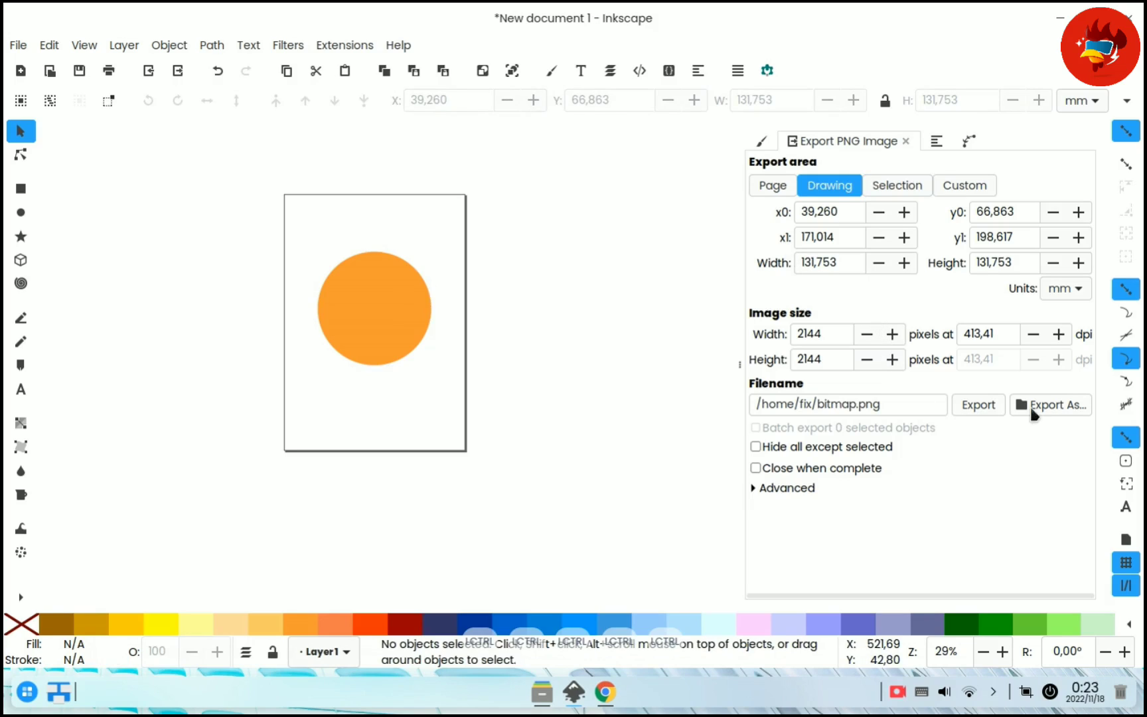
Export the drawing to the Downloads folder as bitmap.png
click(996, 405)
click(1044, 413)
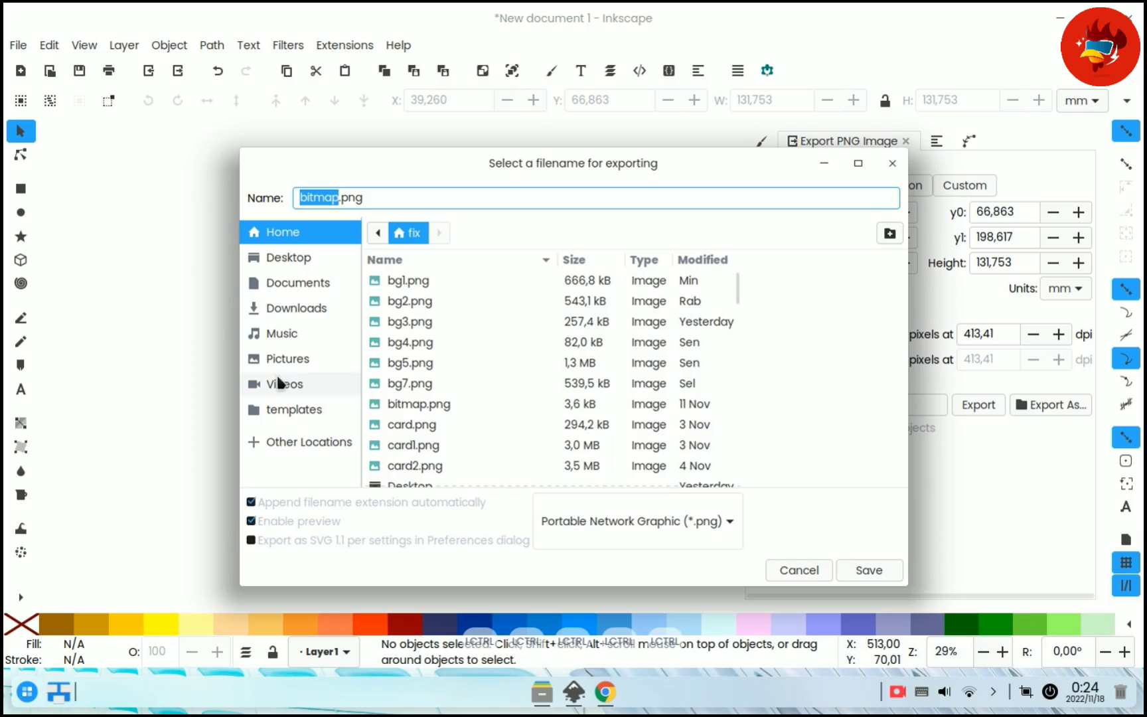
click(297, 308)
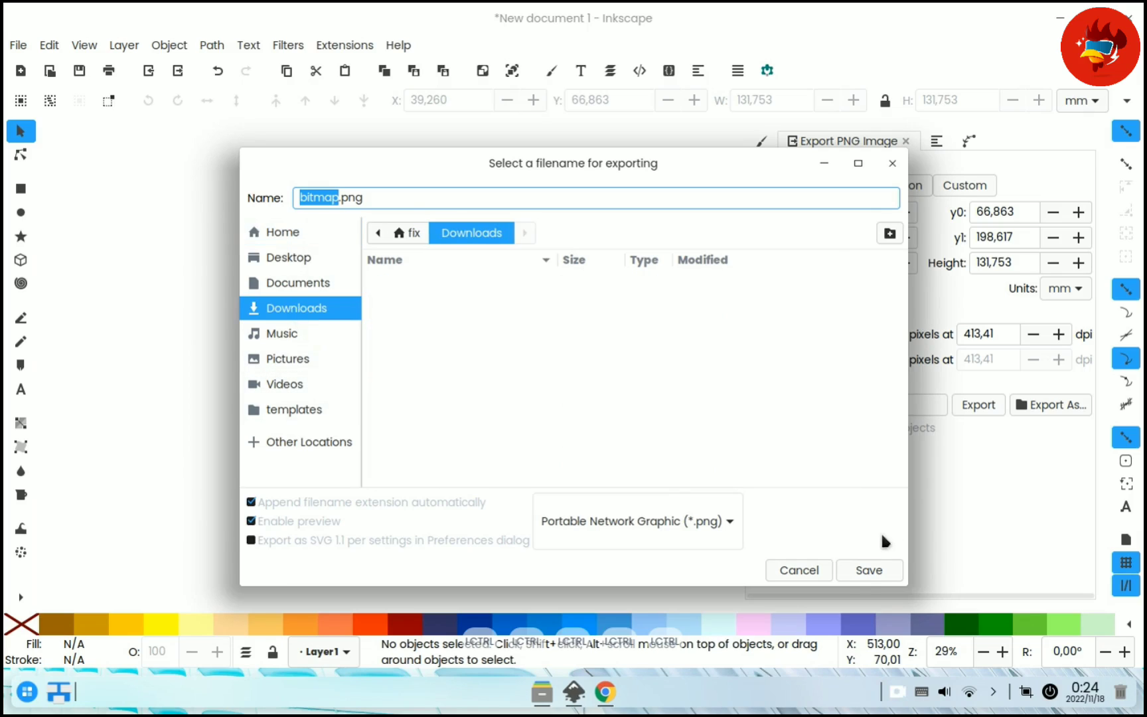
click(868, 570)
View the exported bitmap.png from the Downloads (Unduhan) folder in the file manager, and return to Inkscape
click(541, 692)
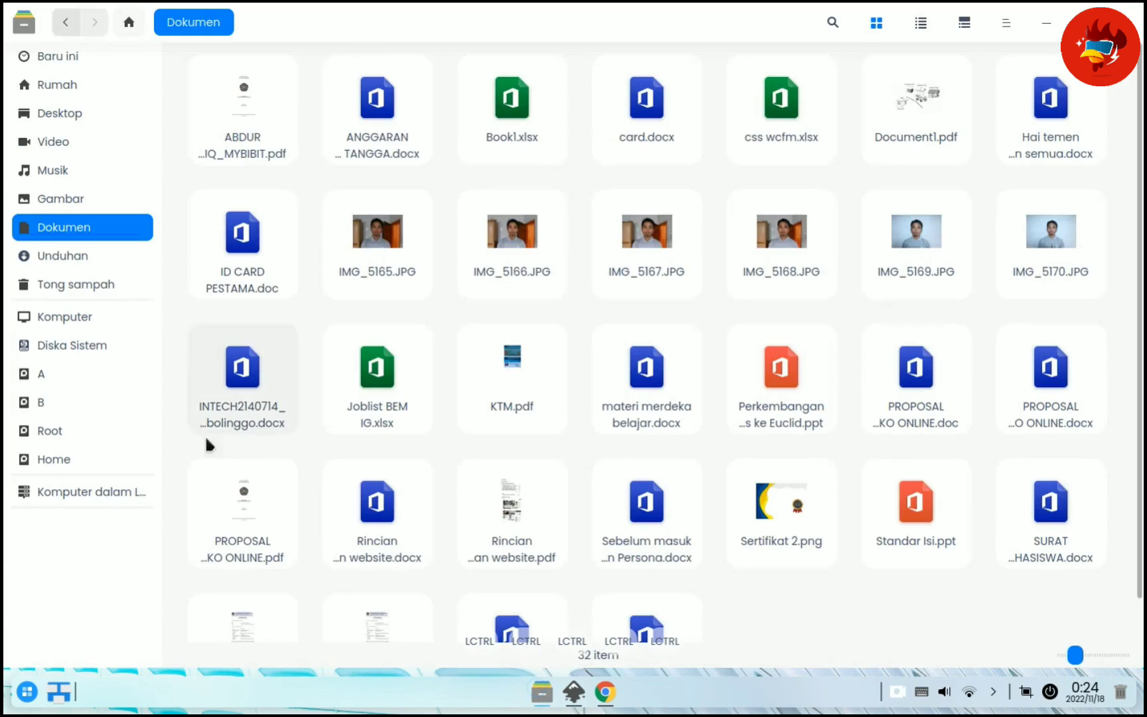
click(113, 263)
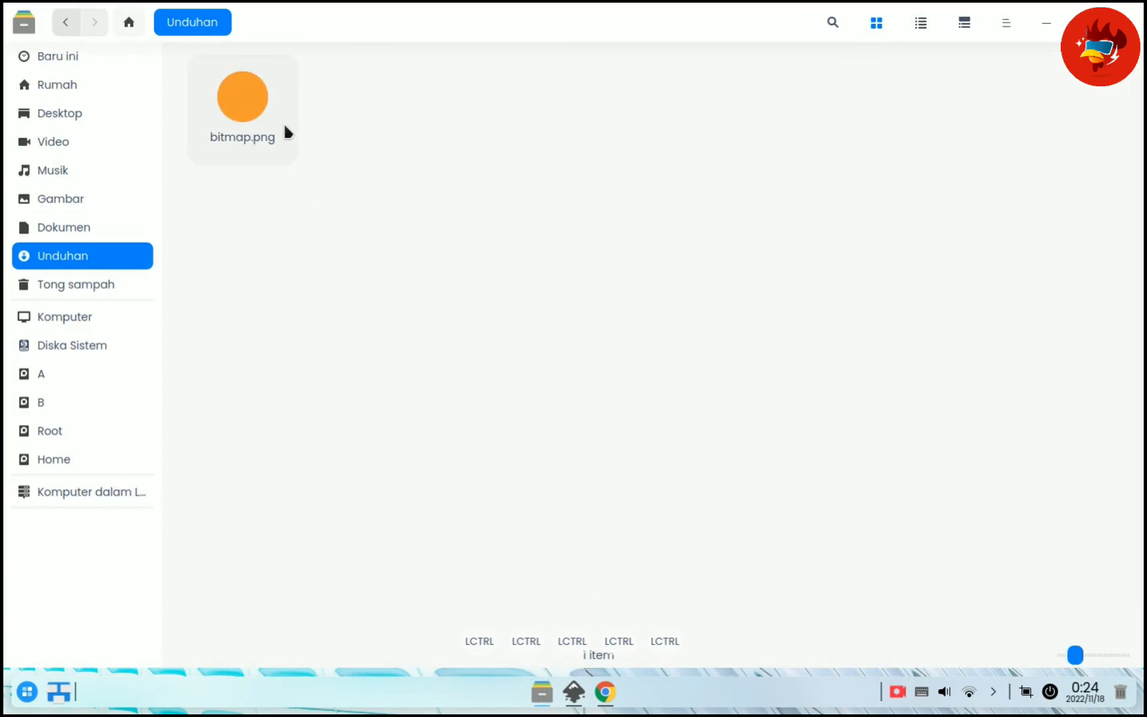
double_click(264, 116)
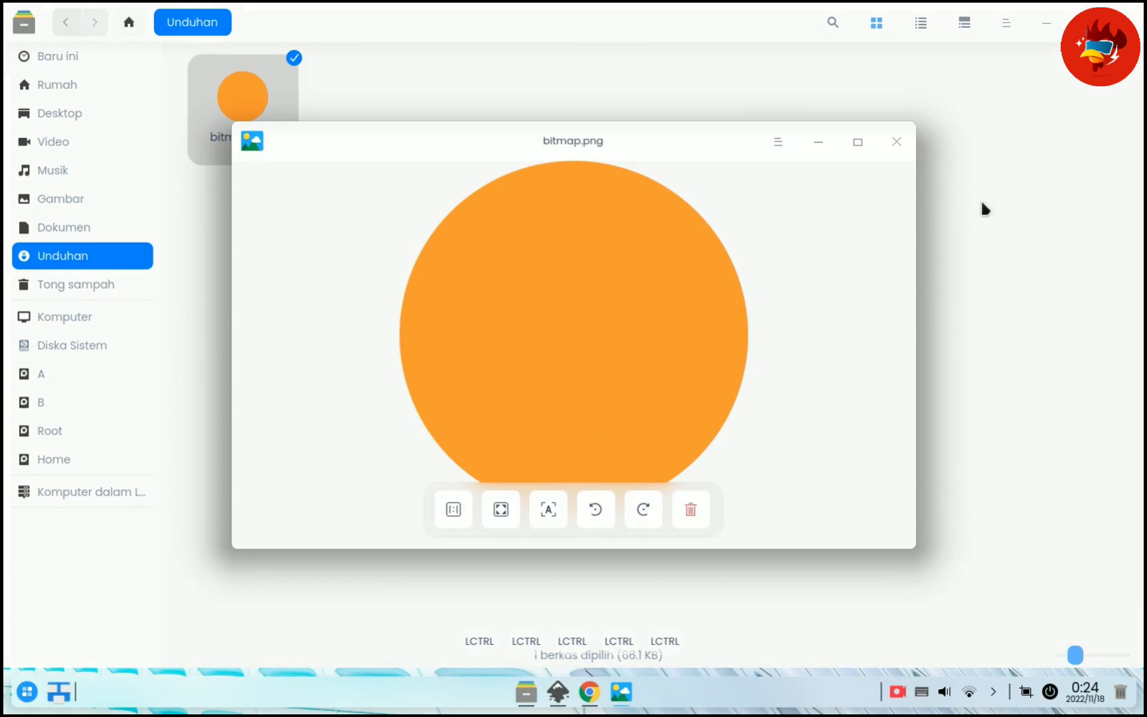
click(898, 152)
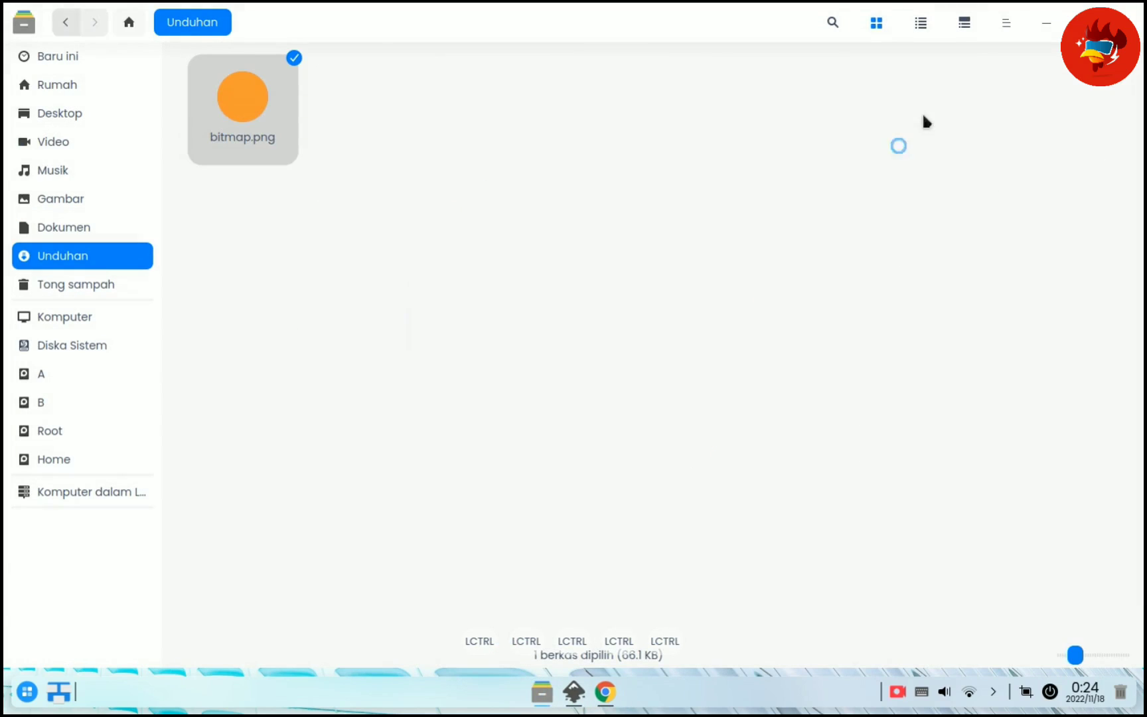
click(1045, 23)
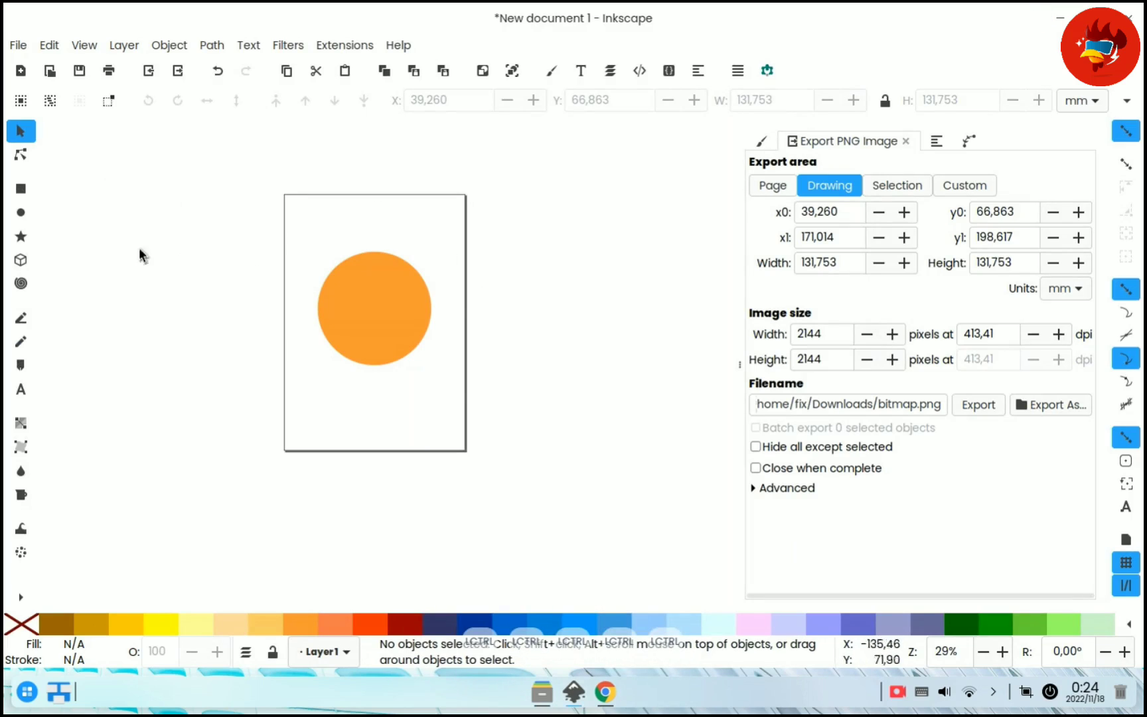
Draw a second circle about 100 mm in diameter across the page's left edge, fill it red-orange and deselect it
click(16, 211)
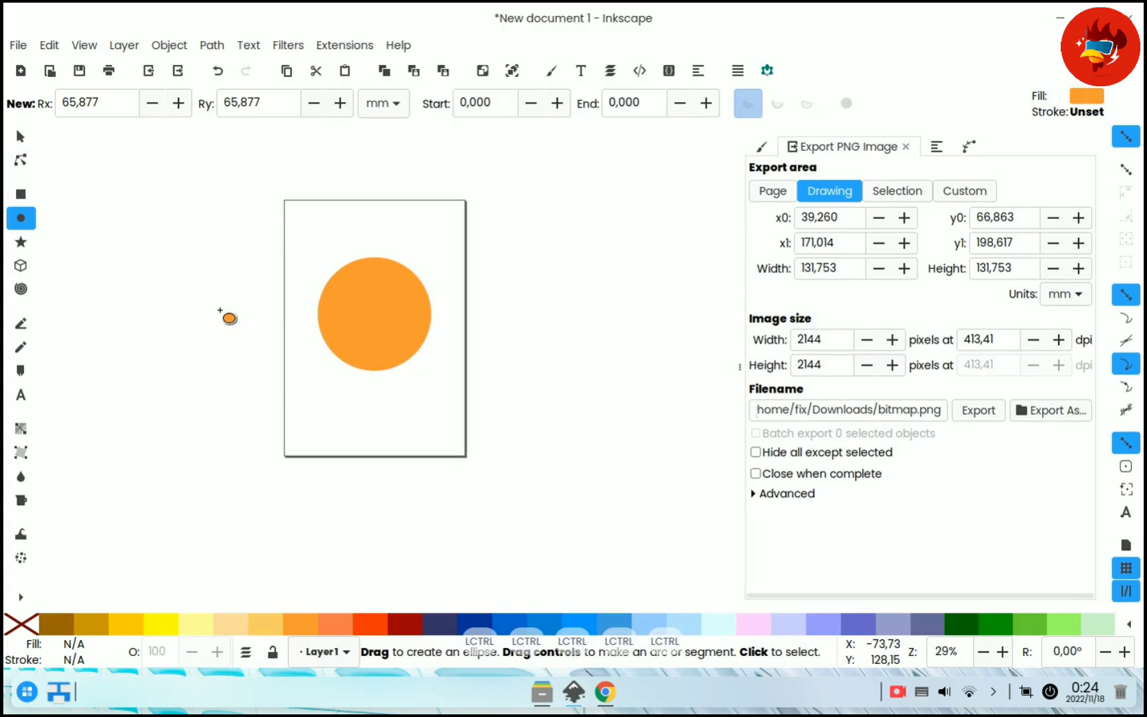
drag(224, 314, 310, 396)
click(385, 628)
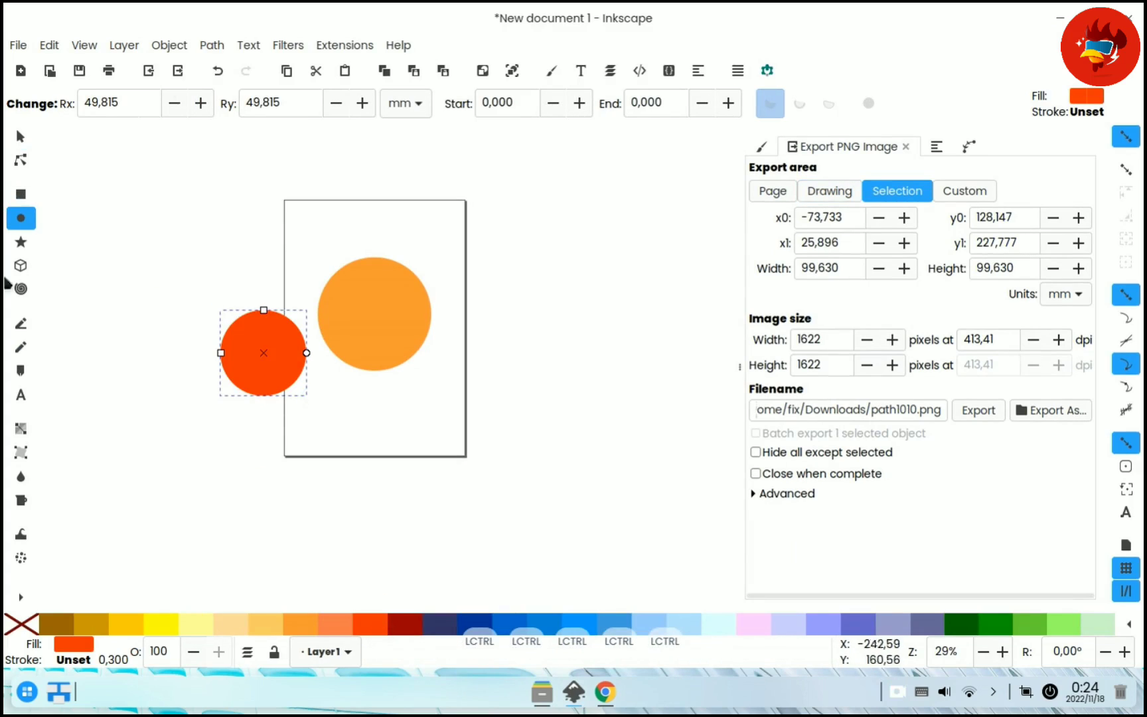
click(20, 136)
click(135, 198)
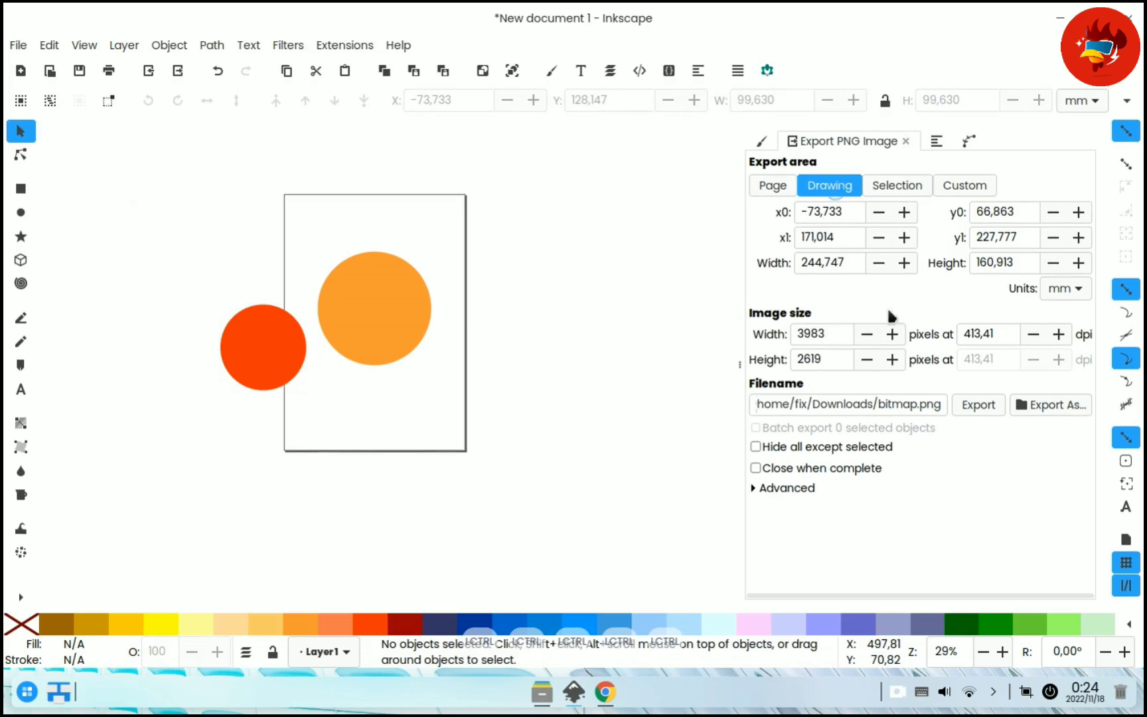
Export the drawing over bitmap.png in Downloads, check its thumbnail in the file manager and return to Inkscape
click(1034, 404)
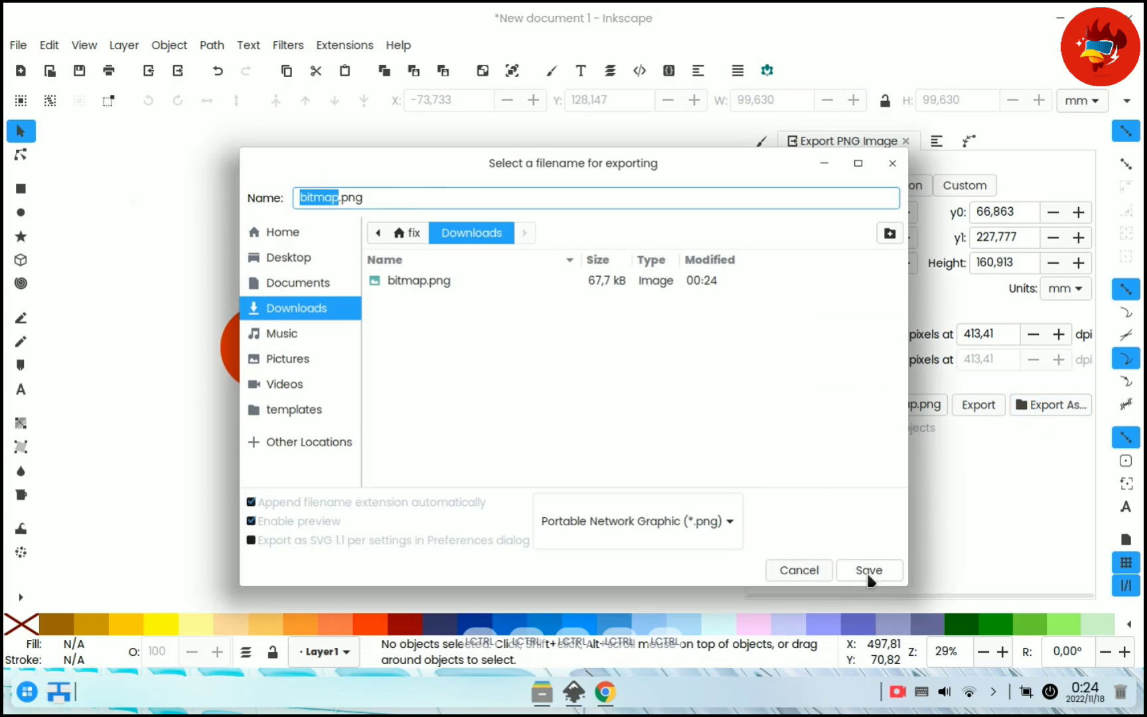
click(867, 571)
click(788, 450)
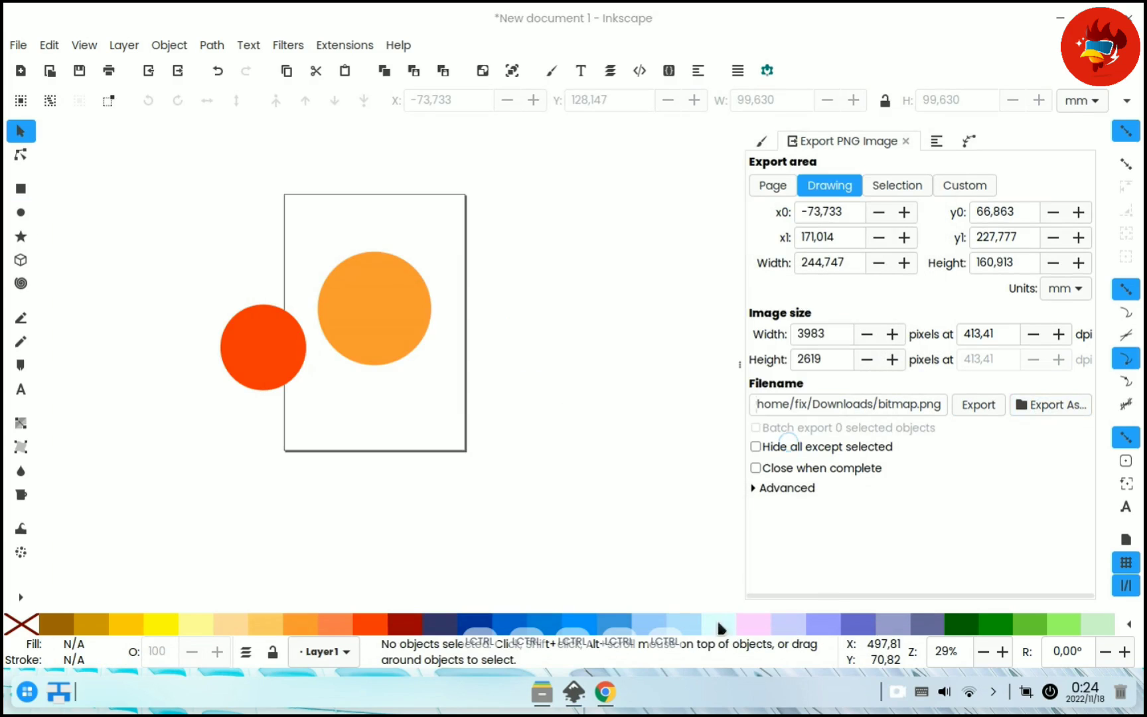
click(545, 693)
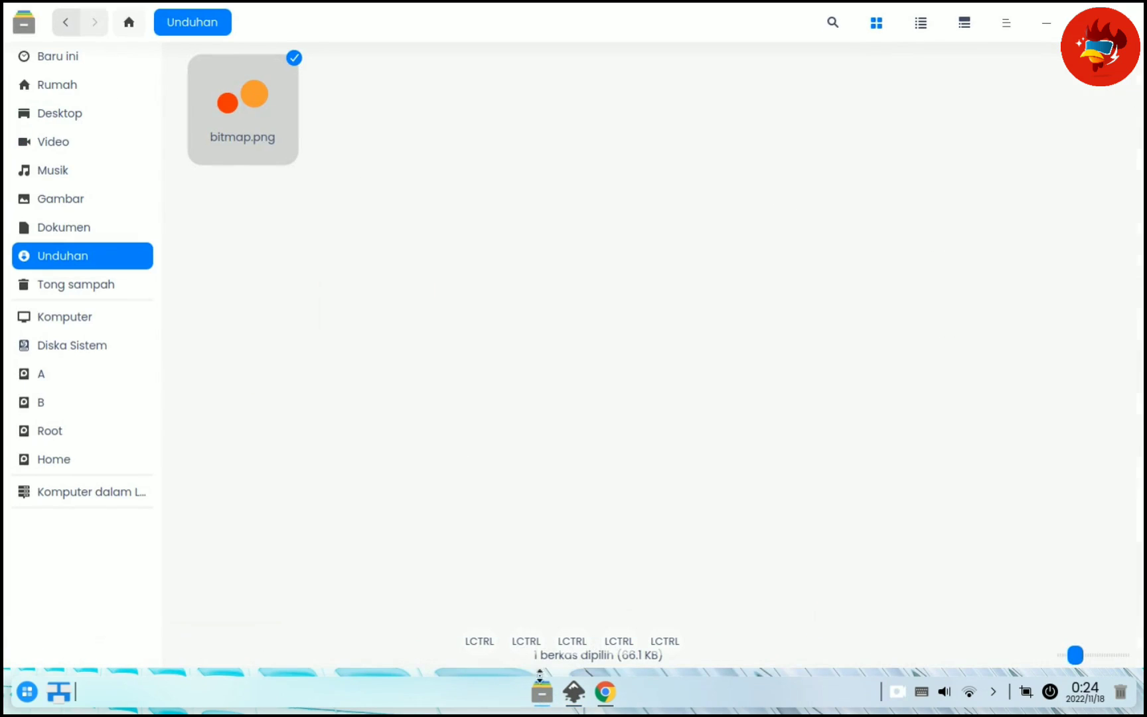
click(1047, 13)
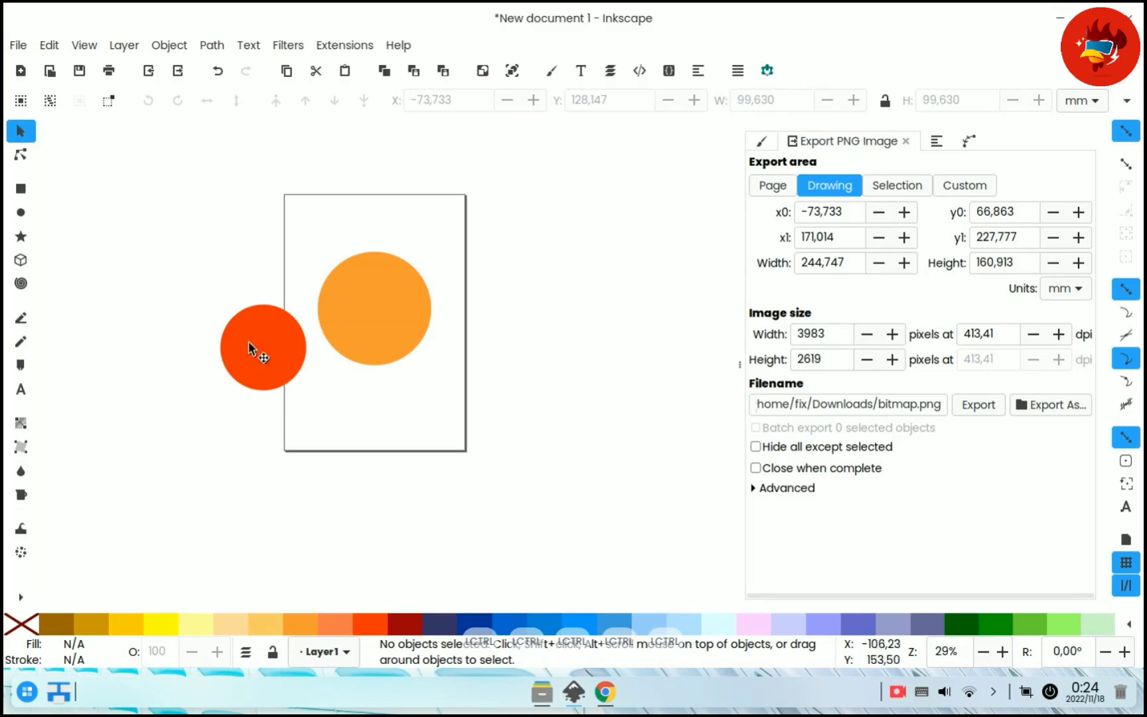
Draw an ellipse about 66 by 79 mm far above the page, fill it blue and deselect it
click(20, 213)
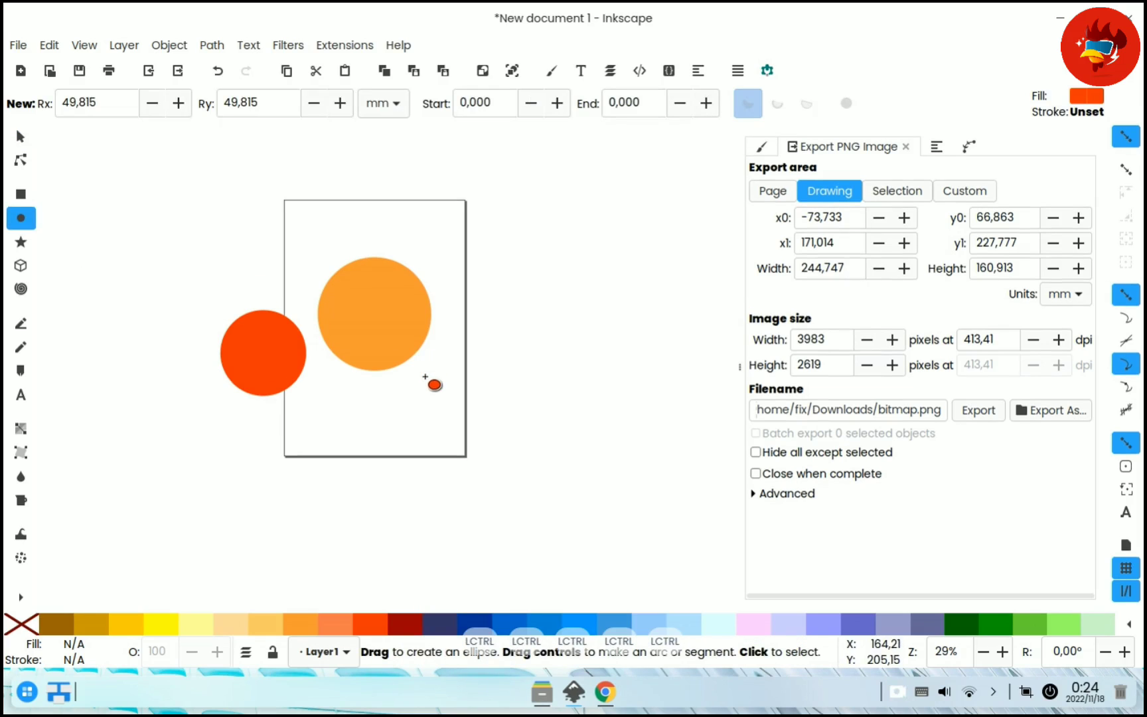
scroll(425, 374, up, 10)
drag(198, 161, 256, 230)
click(541, 623)
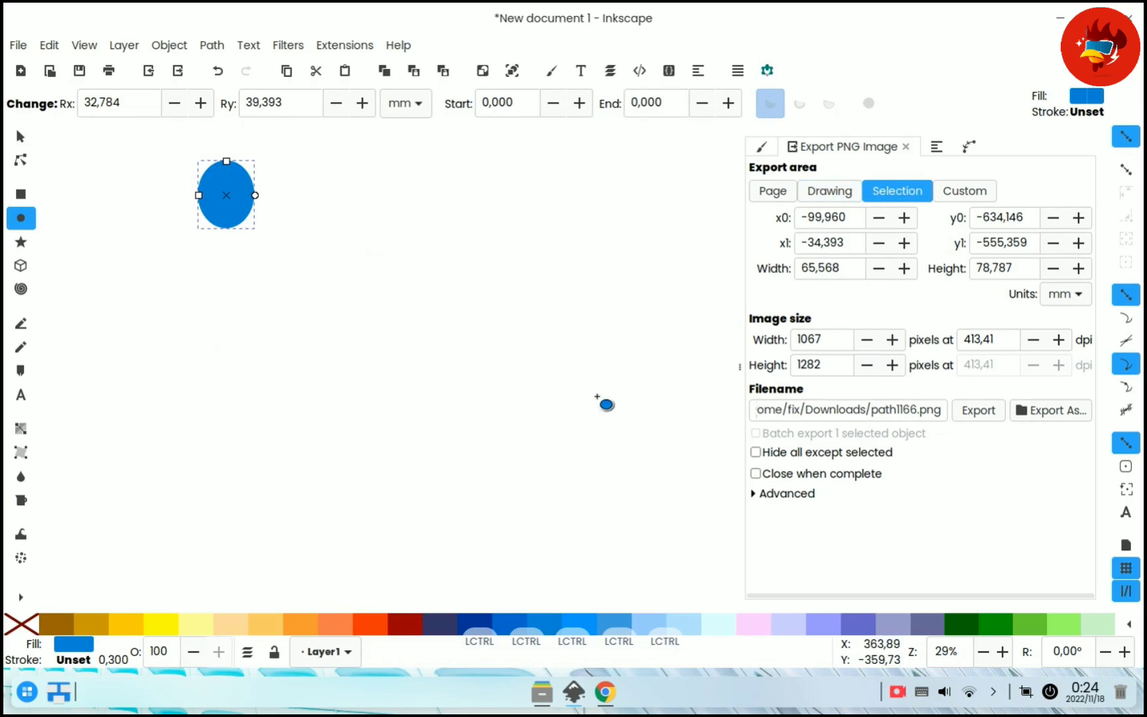
click(605, 402)
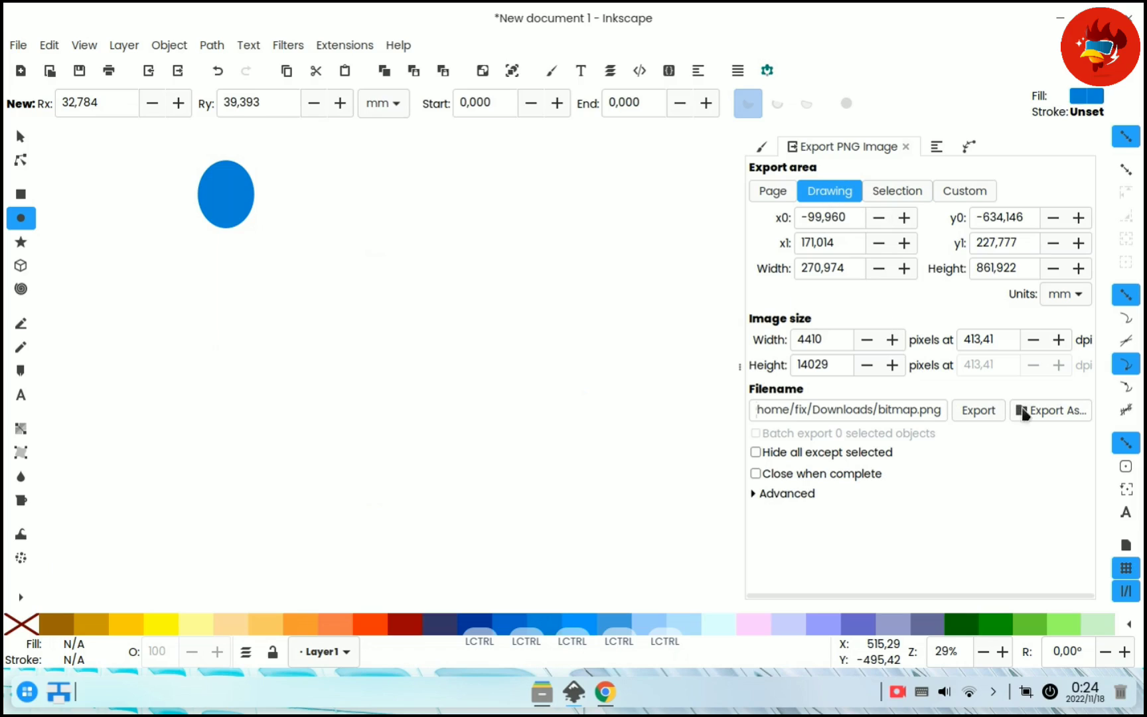
Export the drawing again to the same file, overwriting the existing bitmap.png
click(969, 410)
click(785, 431)
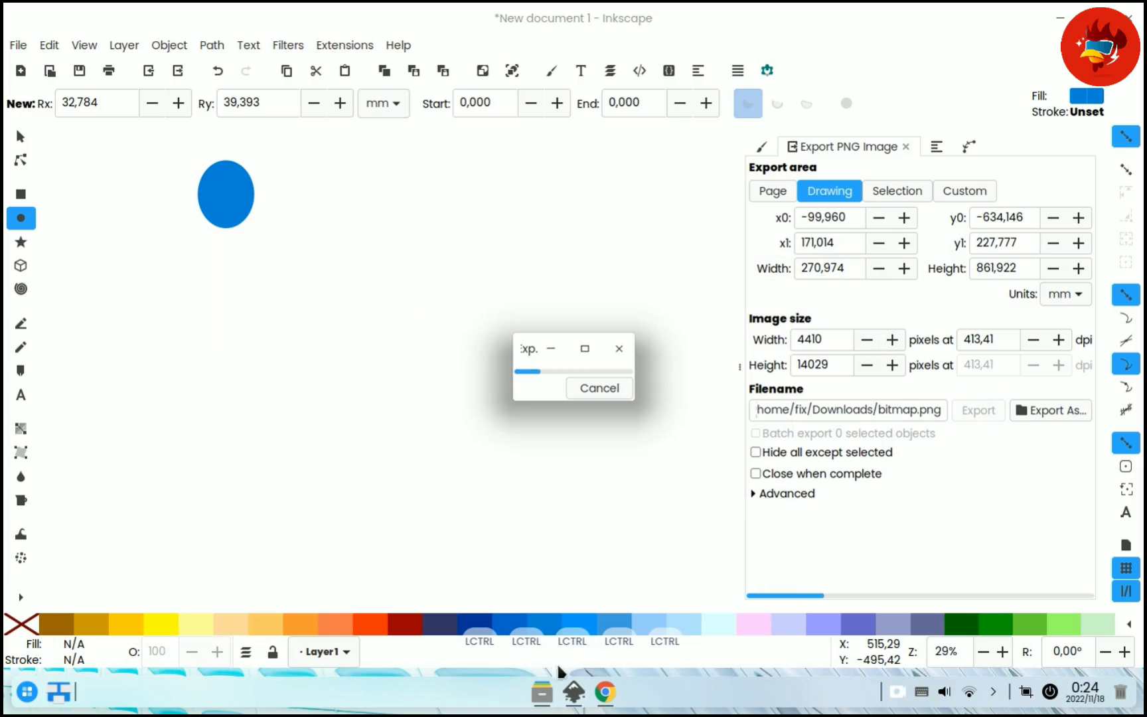
View the re-exported bitmap.png with all three shapes from the file manager, and return to Inkscape
mouse_move(543, 704)
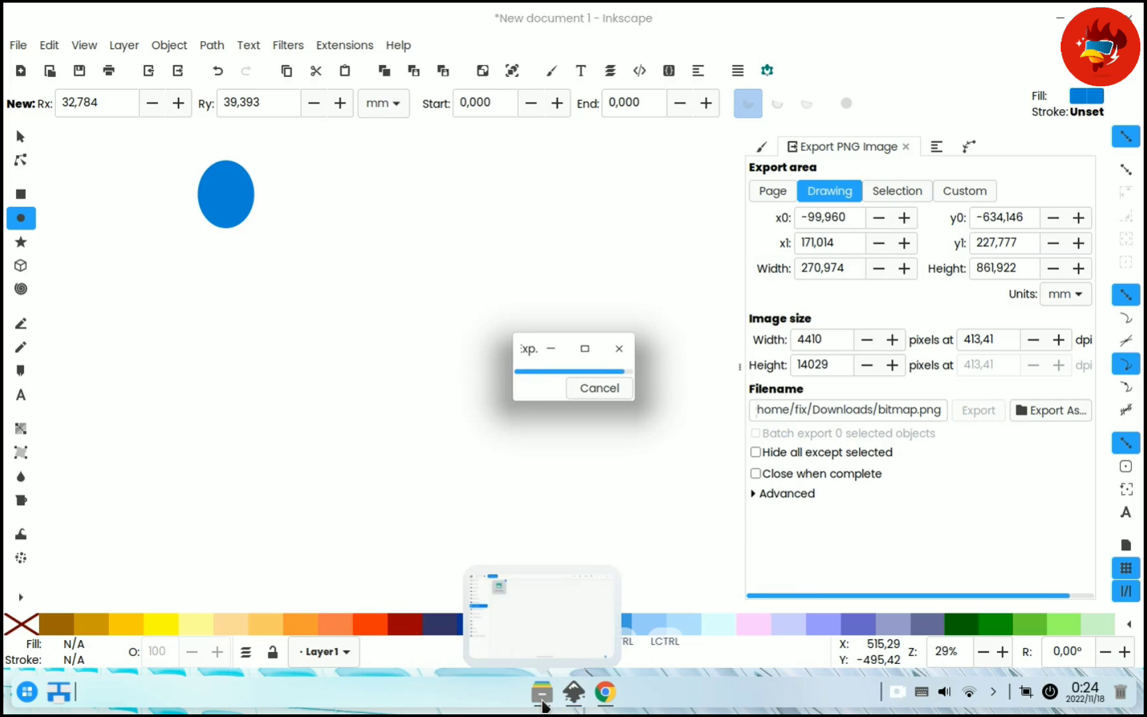
click(543, 700)
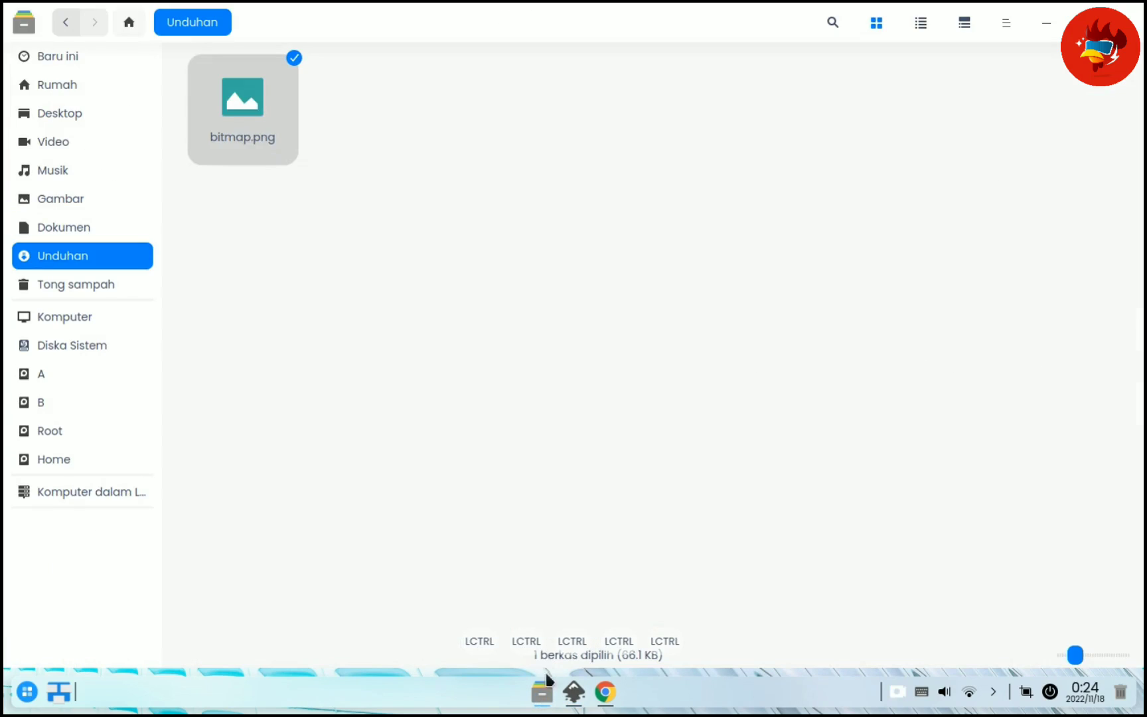
double_click(249, 130)
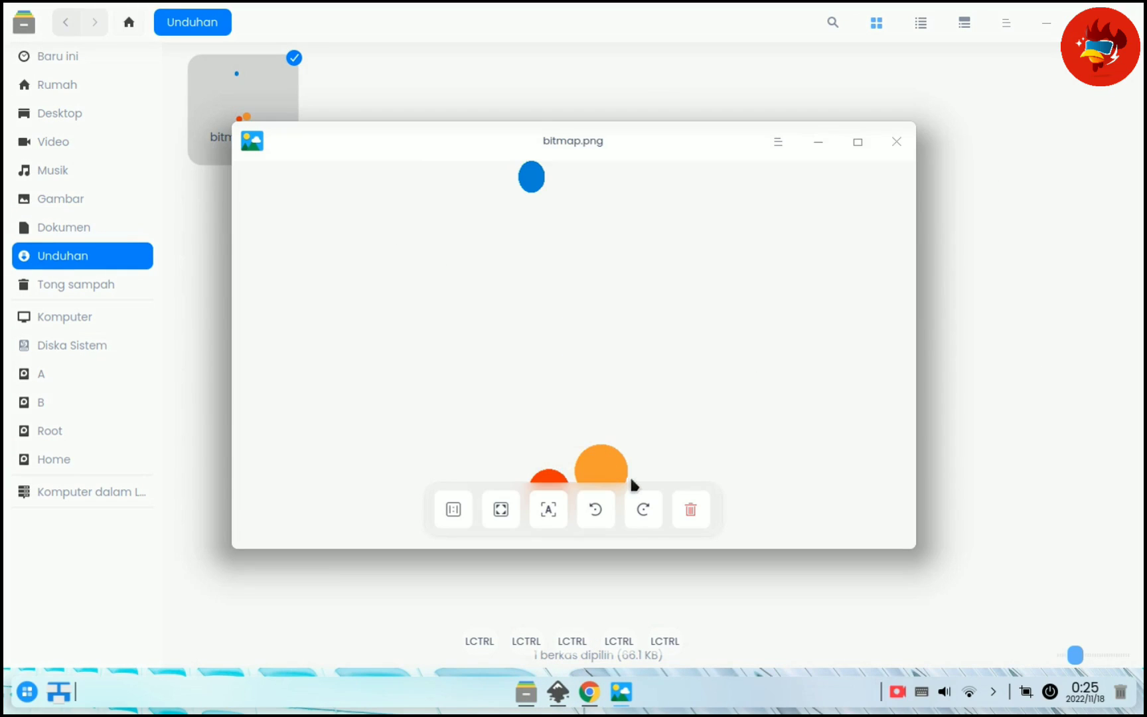
click(896, 143)
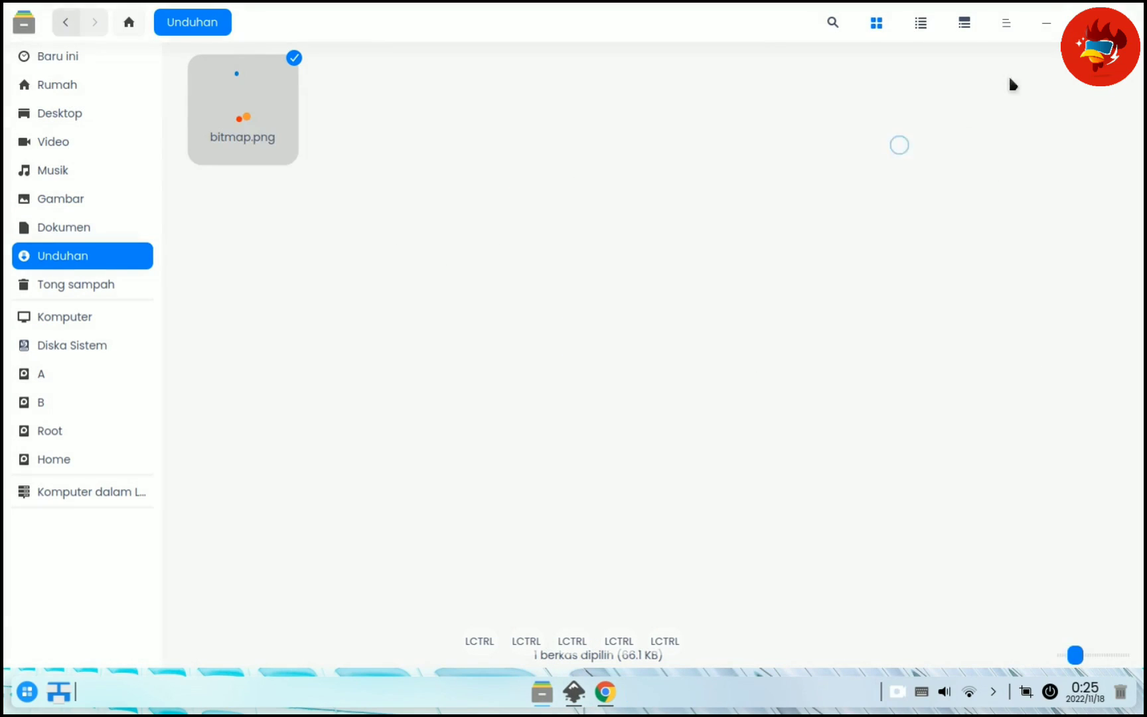
click(1047, 24)
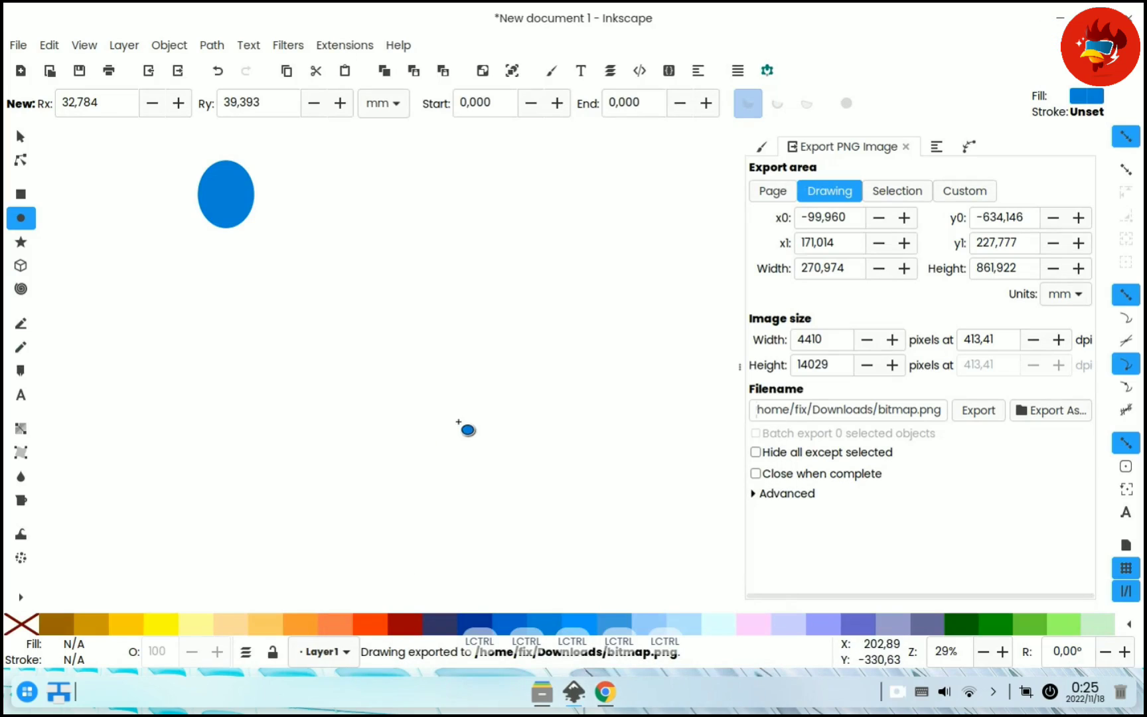
Select the orange circle on the page and export only that selection as path868.png in Downloads
click(19, 136)
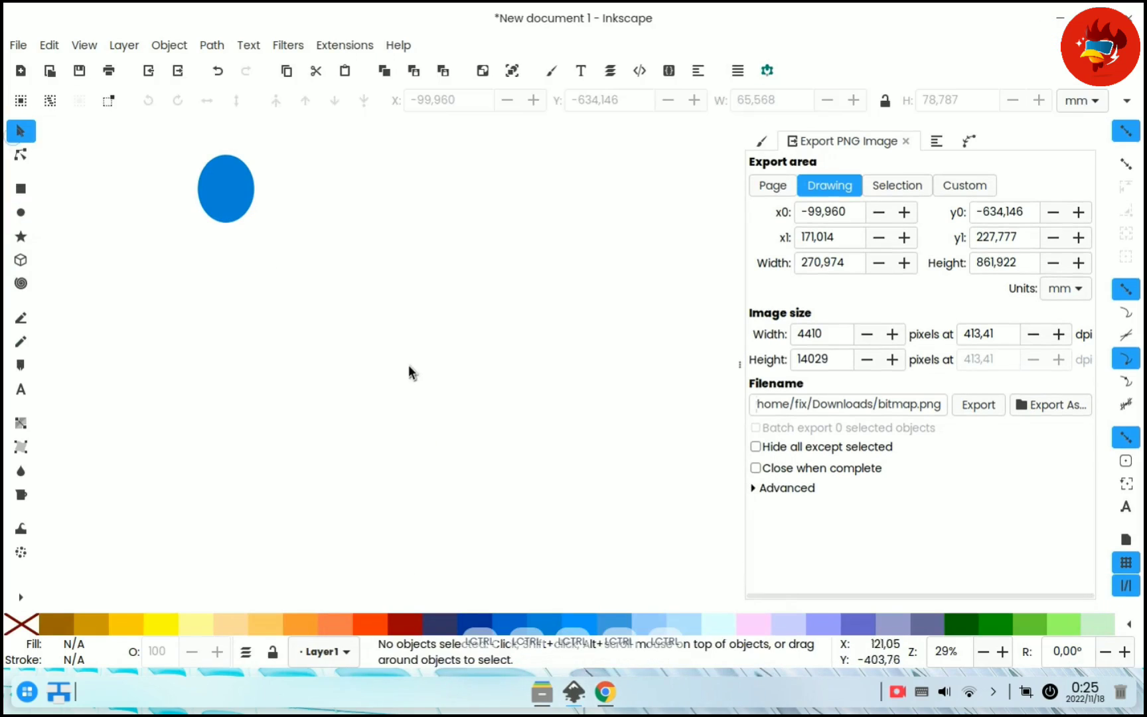
scroll(410, 371, down, 5)
click(479, 421)
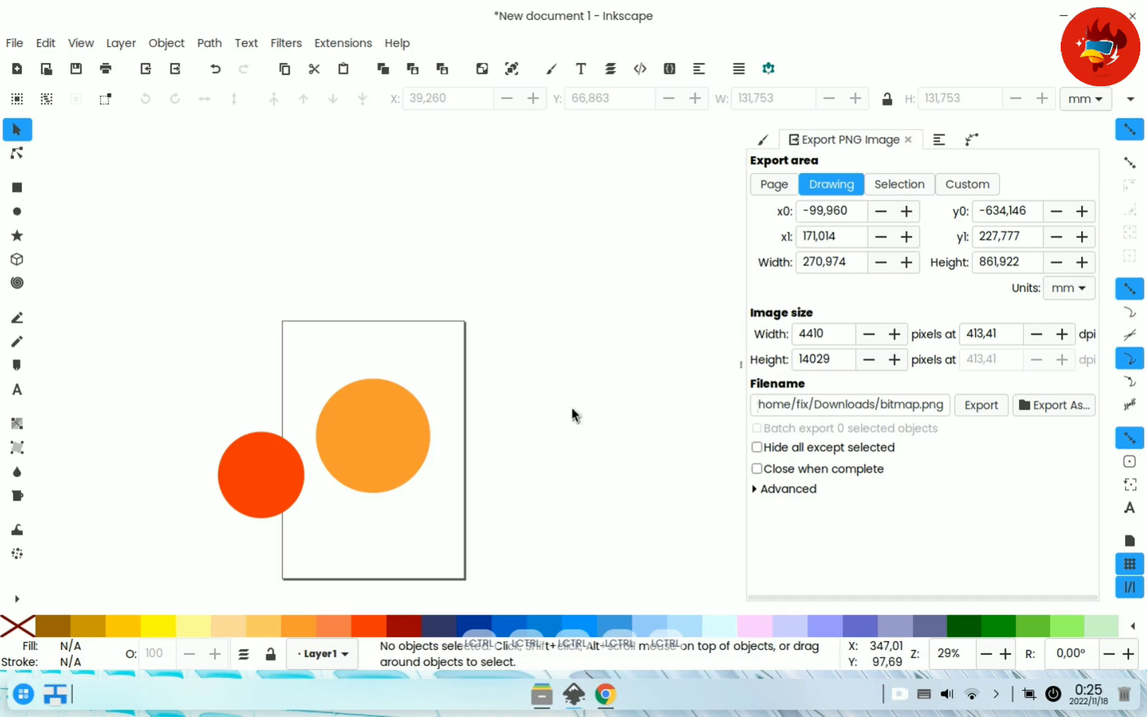
click(375, 433)
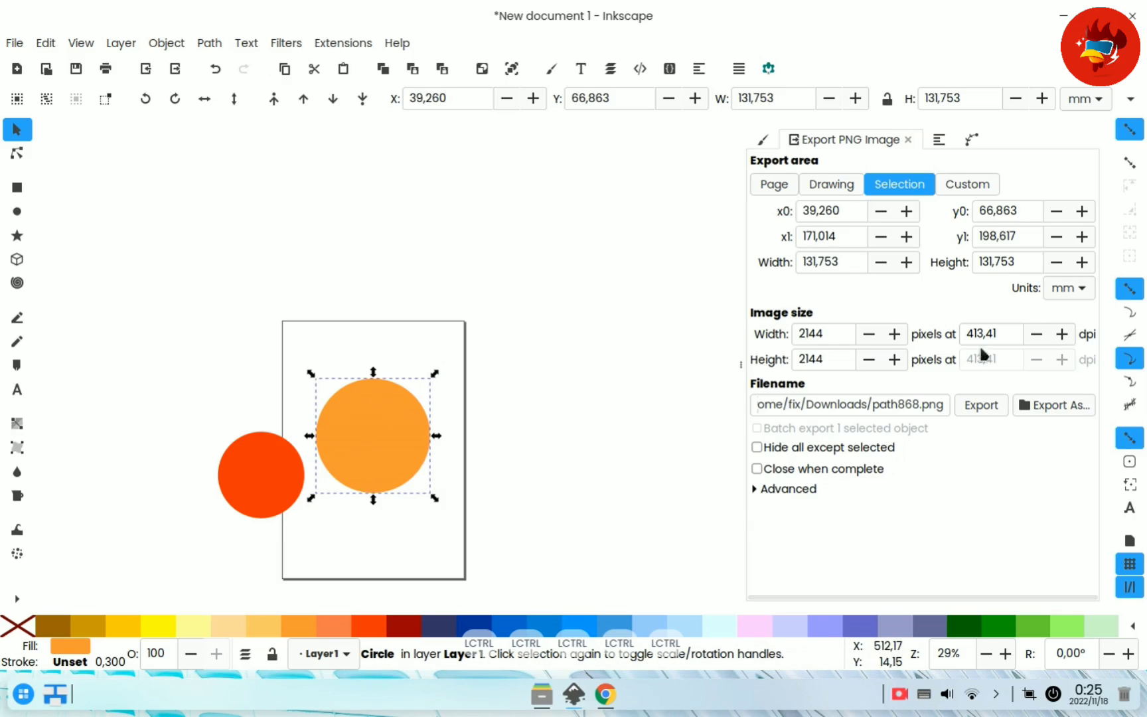
click(985, 405)
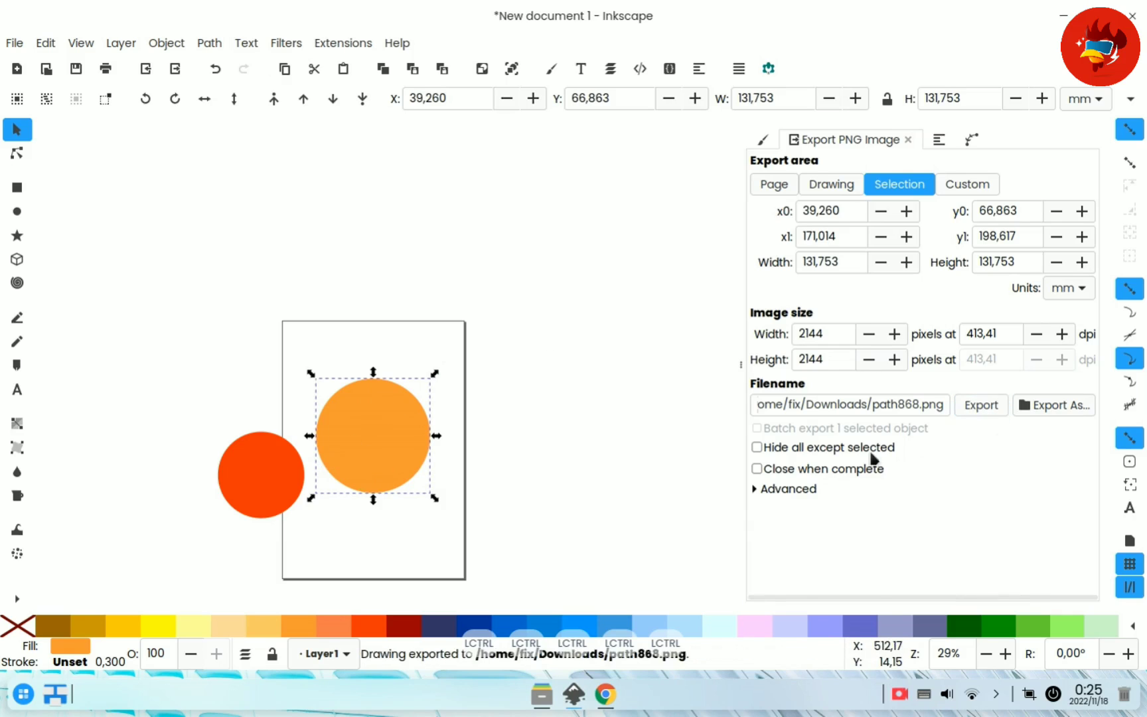
Switch to the file manager to check the exported path868.png, and return to Inkscape
click(540, 690)
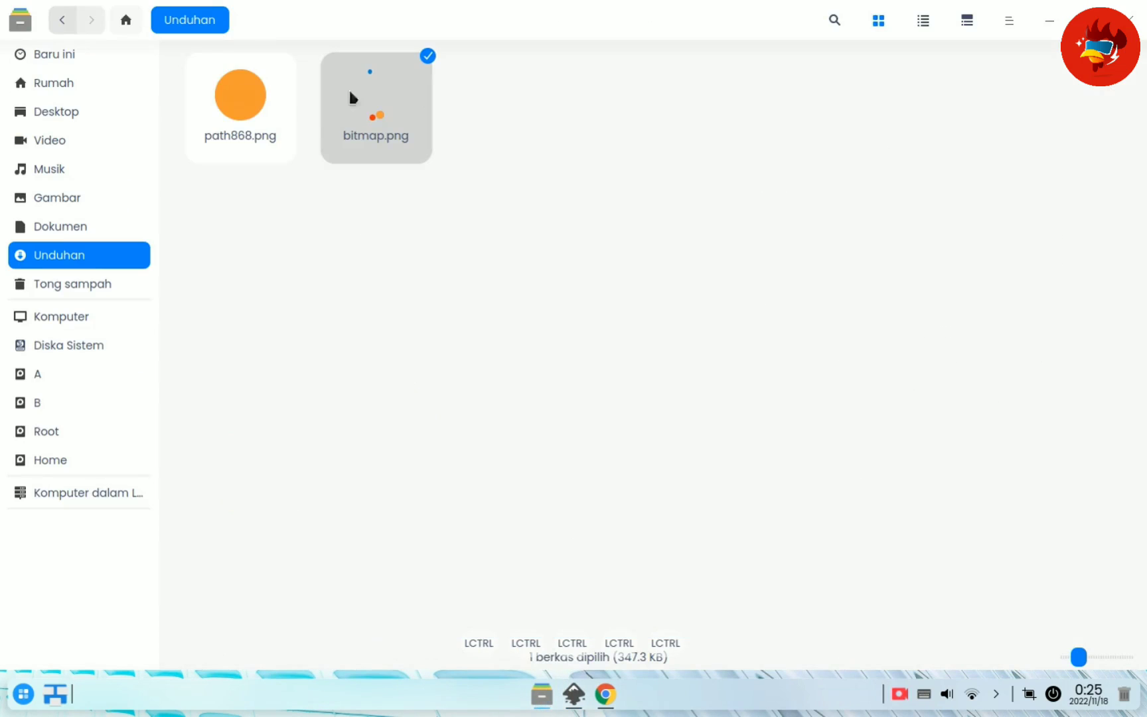
click(232, 104)
click(1050, 19)
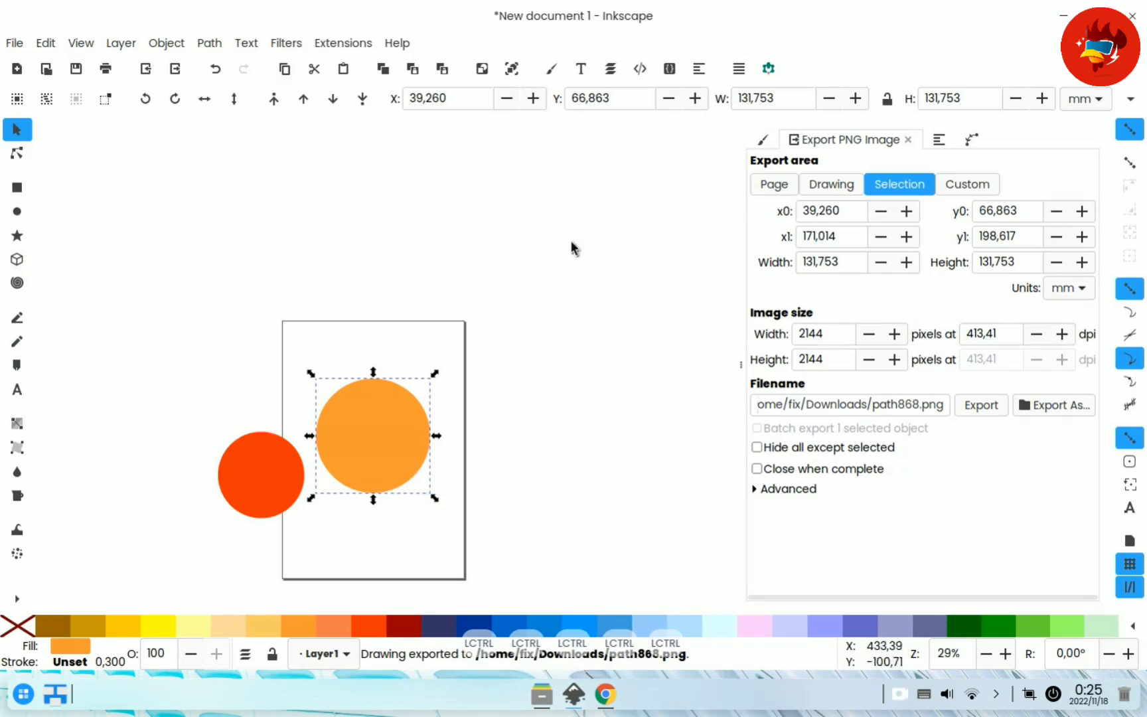
Select the red and orange circles together and export the selection, replacing the existing path868.png
drag(144, 308, 474, 573)
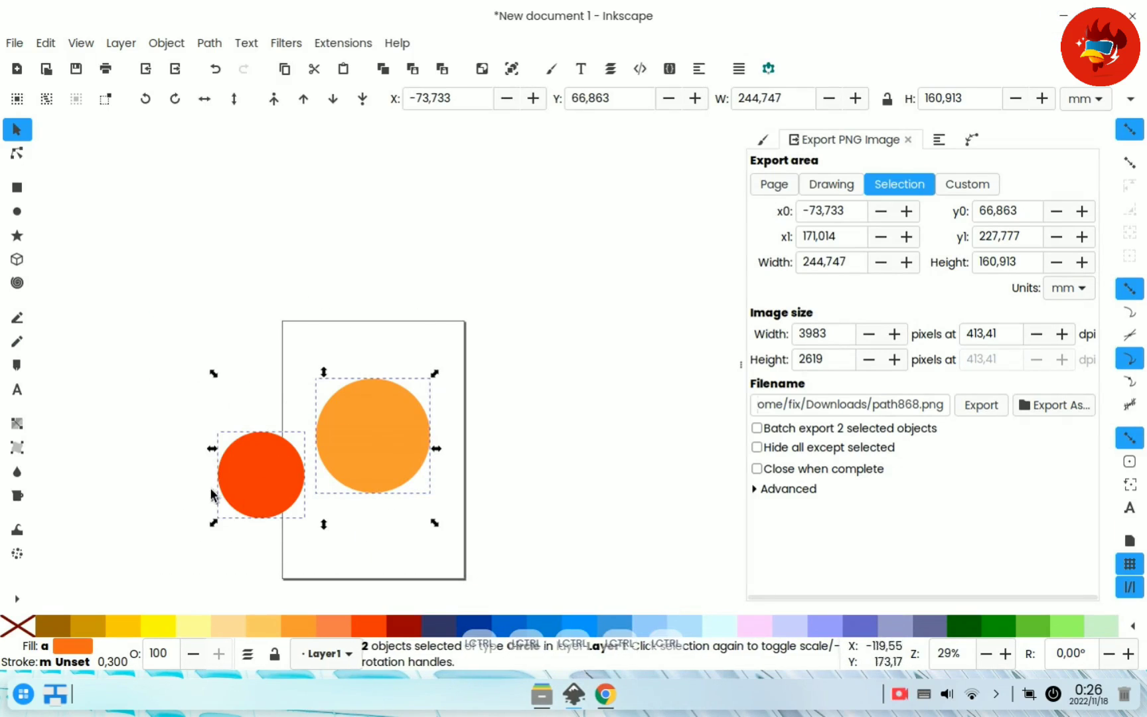
click(982, 406)
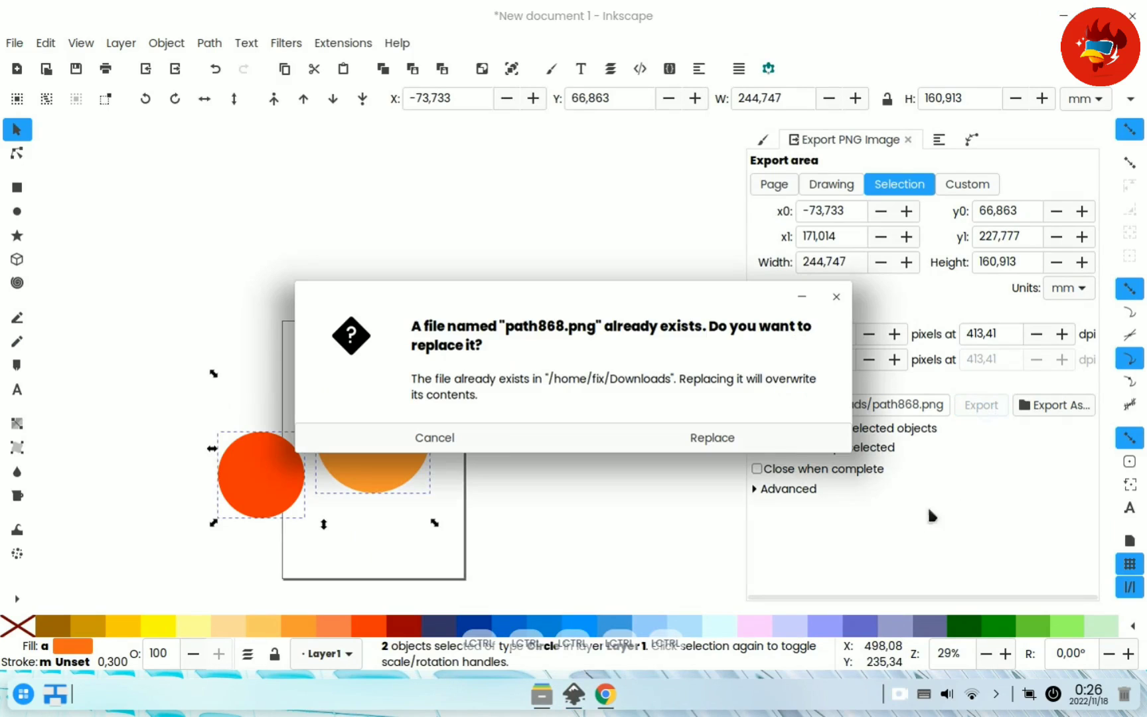
click(756, 445)
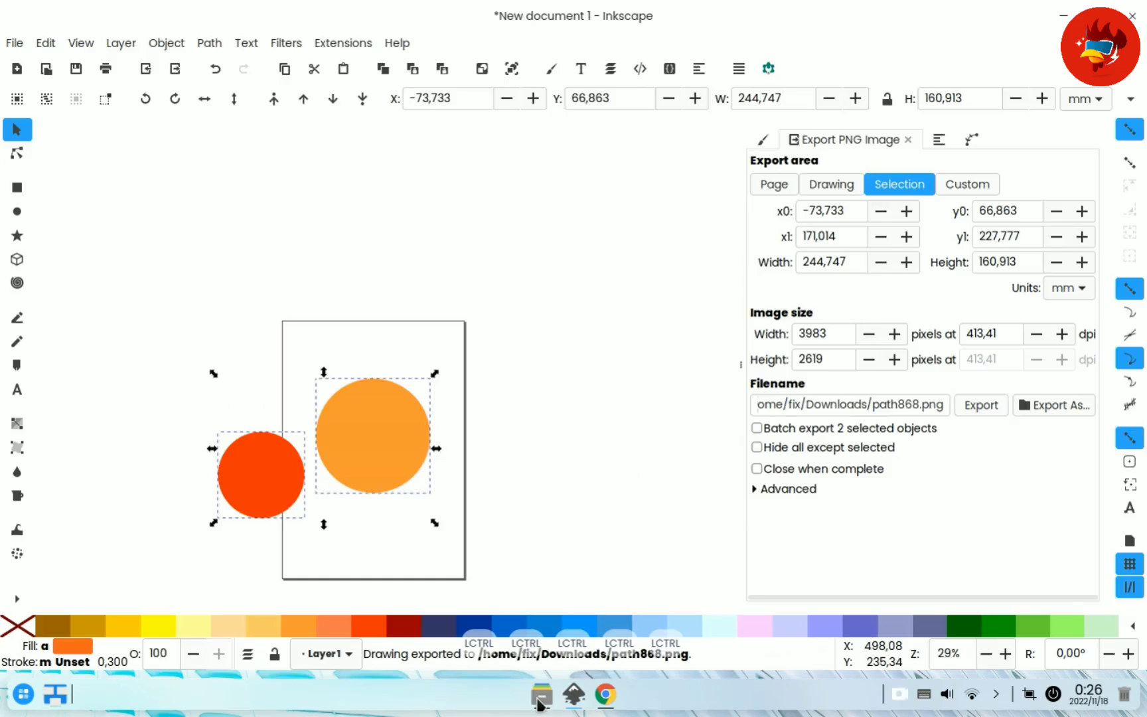
View the re-exported path868.png from the file manager, and return to Inkscape
click(541, 695)
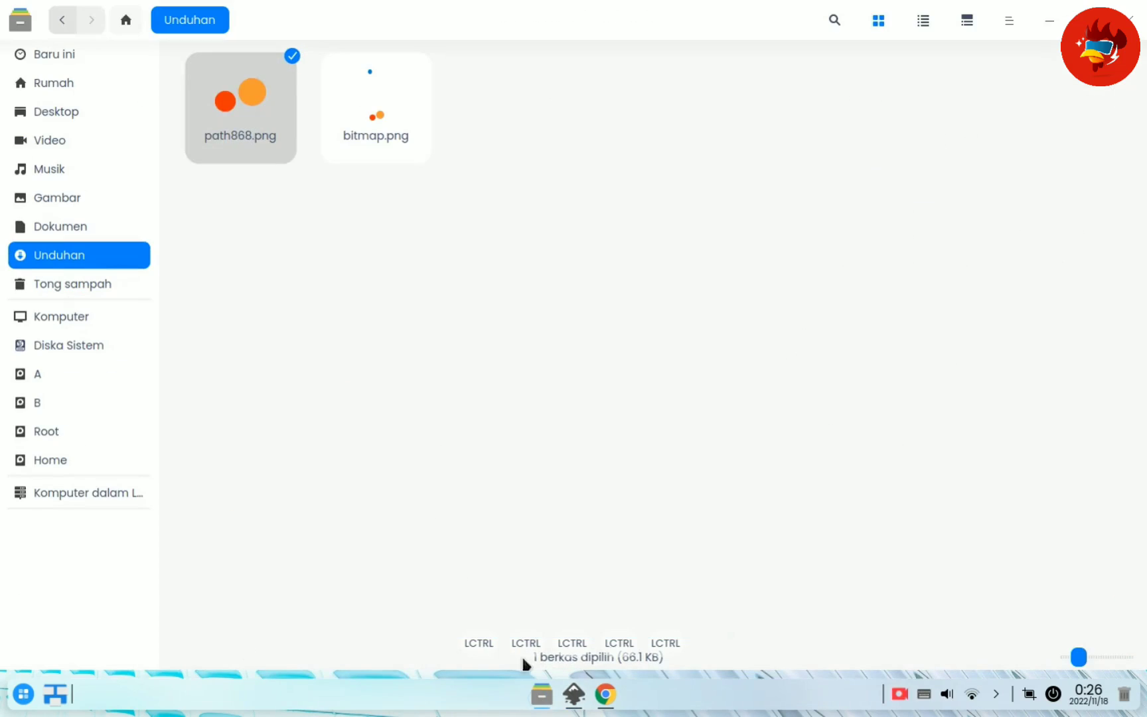
double_click(232, 91)
click(896, 138)
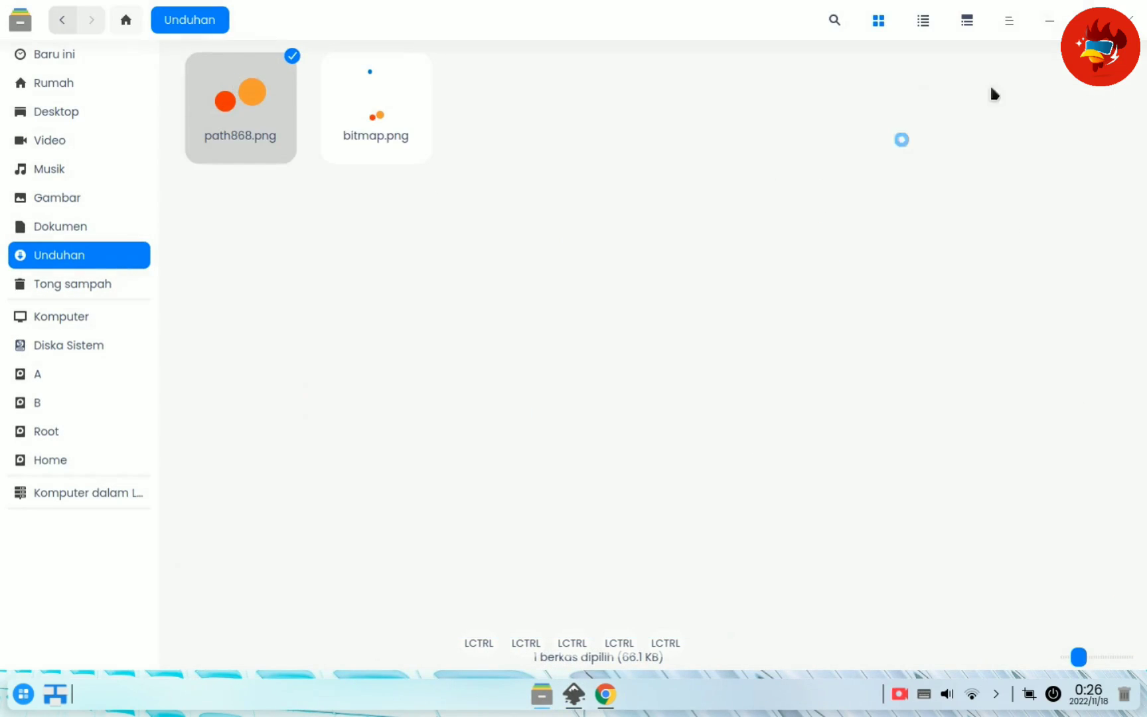
click(1050, 15)
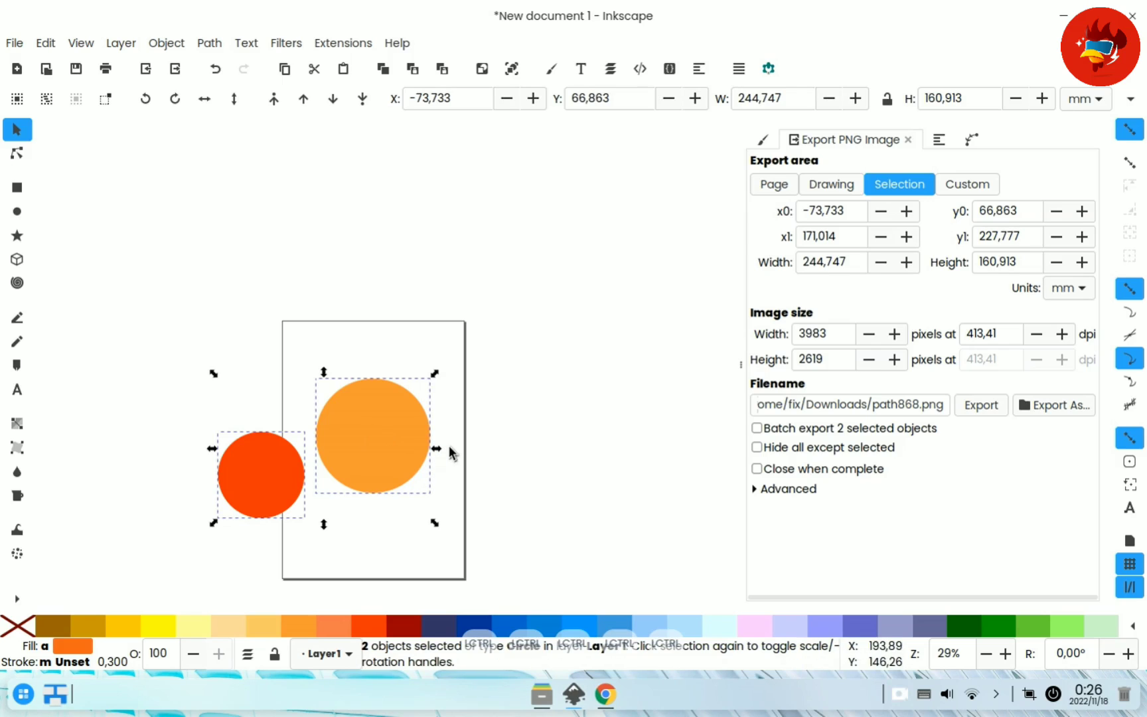
Draw a blue circle about 115 mm across over the page's upper-left corner, and select only the red and orange circles
click(16, 211)
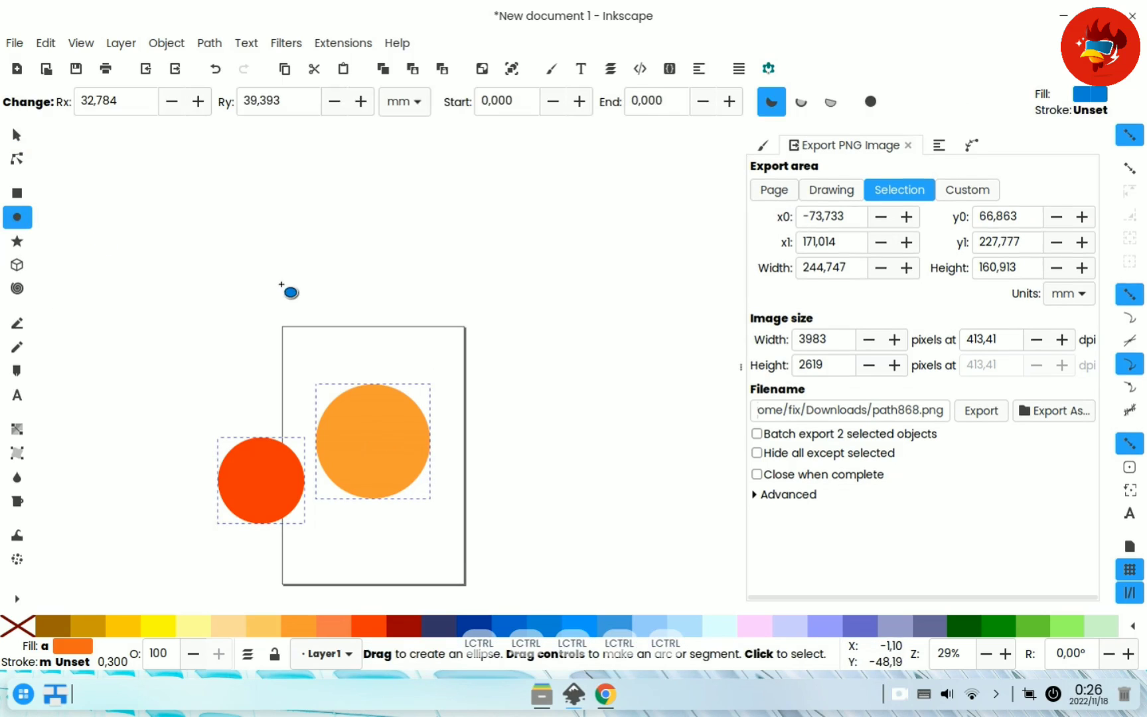
mouse_move(214, 278)
mouse_down()
mouse_move(282, 312)
mouse_move(312, 377)
mouse_up()
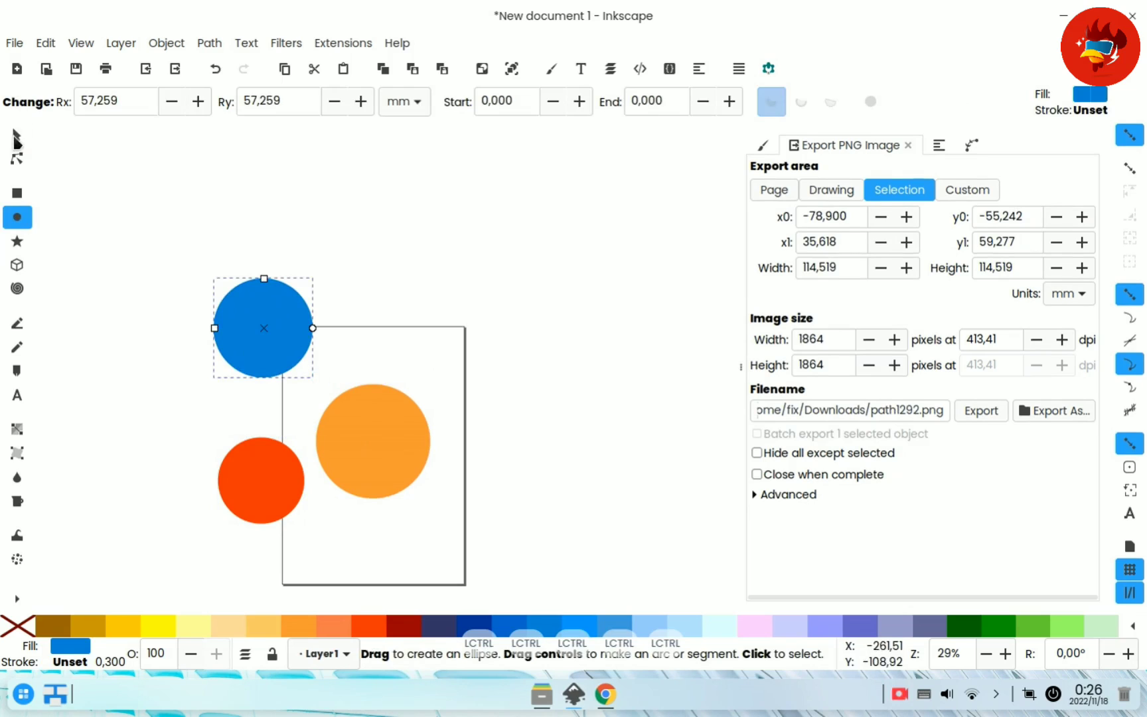
click(16, 138)
click(256, 475)
shift+click(405, 450)
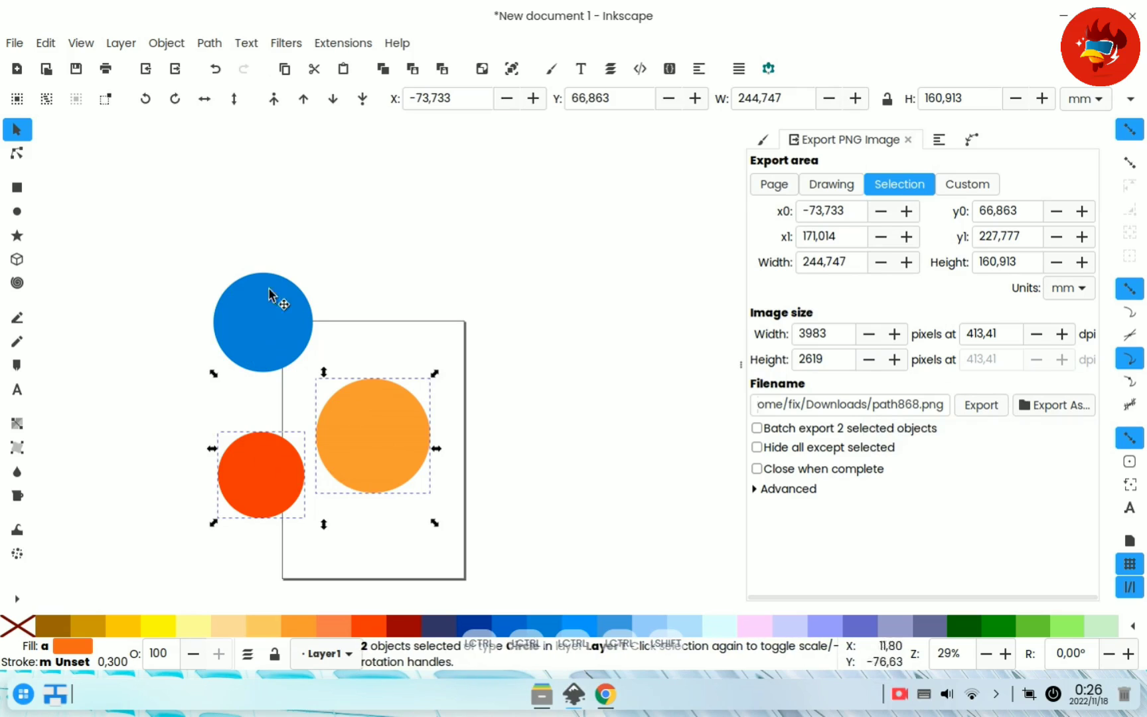
Deselect the circles, set the export area to Custom, and move the distant blue ellipse down to the page's upper-right corner
click(419, 287)
click(969, 189)
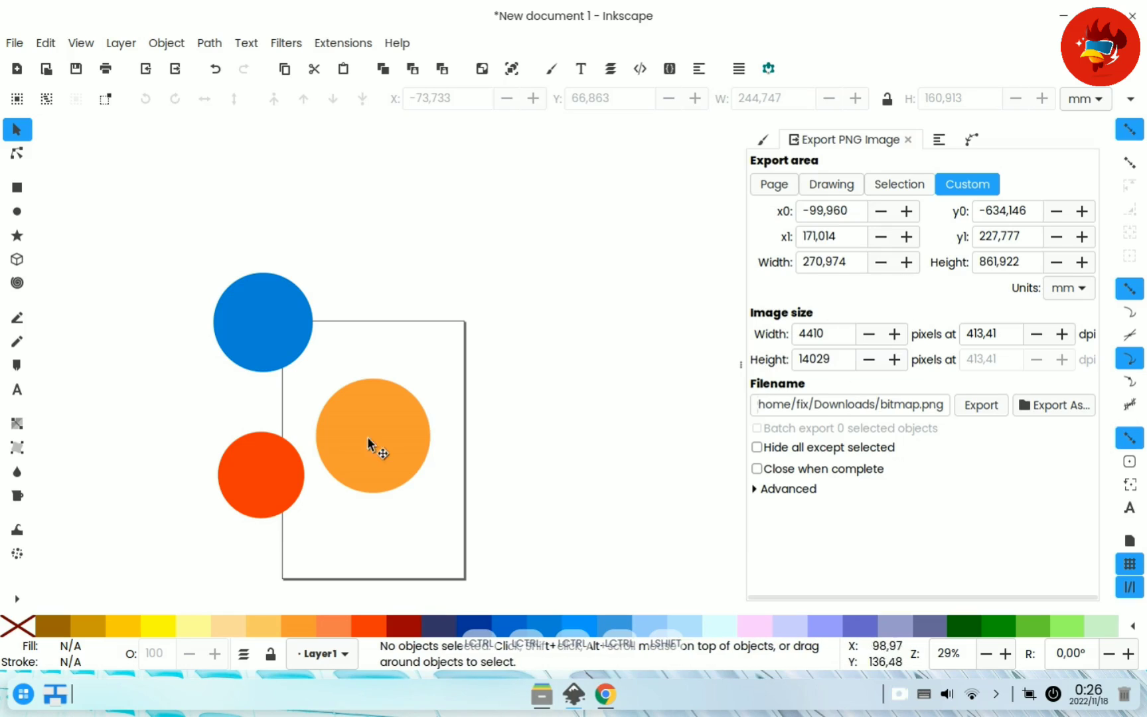
scroll(391, 429, down, 2)
drag(316, 127, 433, 409)
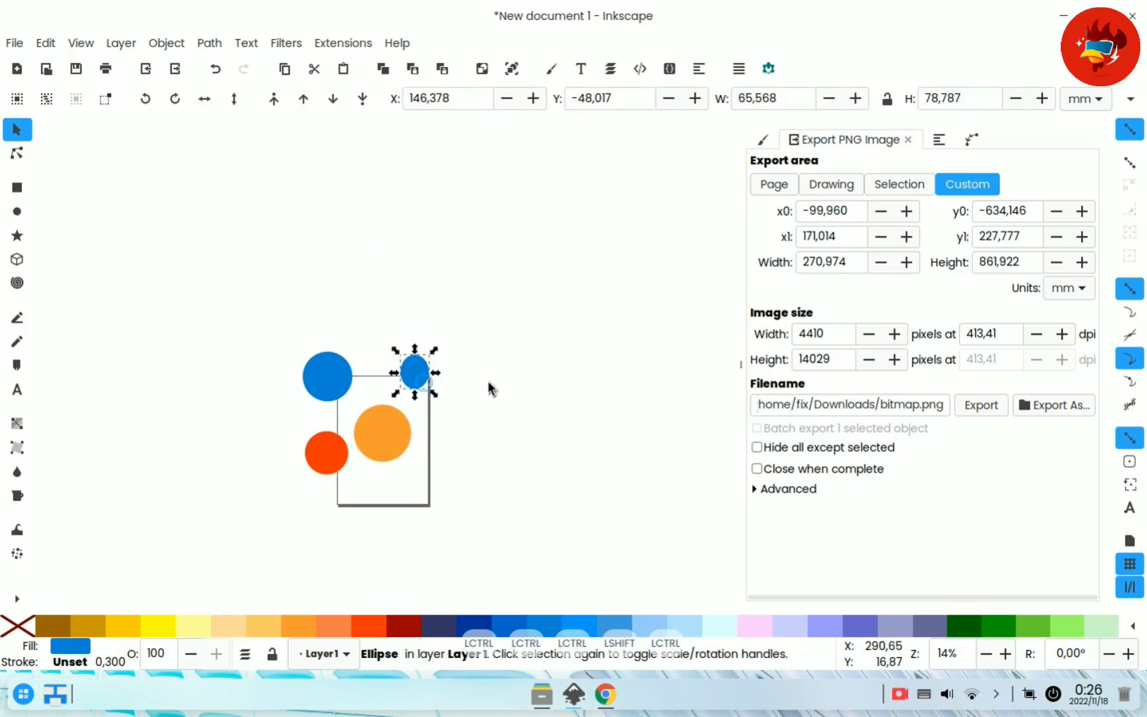
click(491, 385)
Refresh the Custom export area to cover the rearranged shapes and export it, replacing the existing bitmap.png
click(894, 181)
click(991, 185)
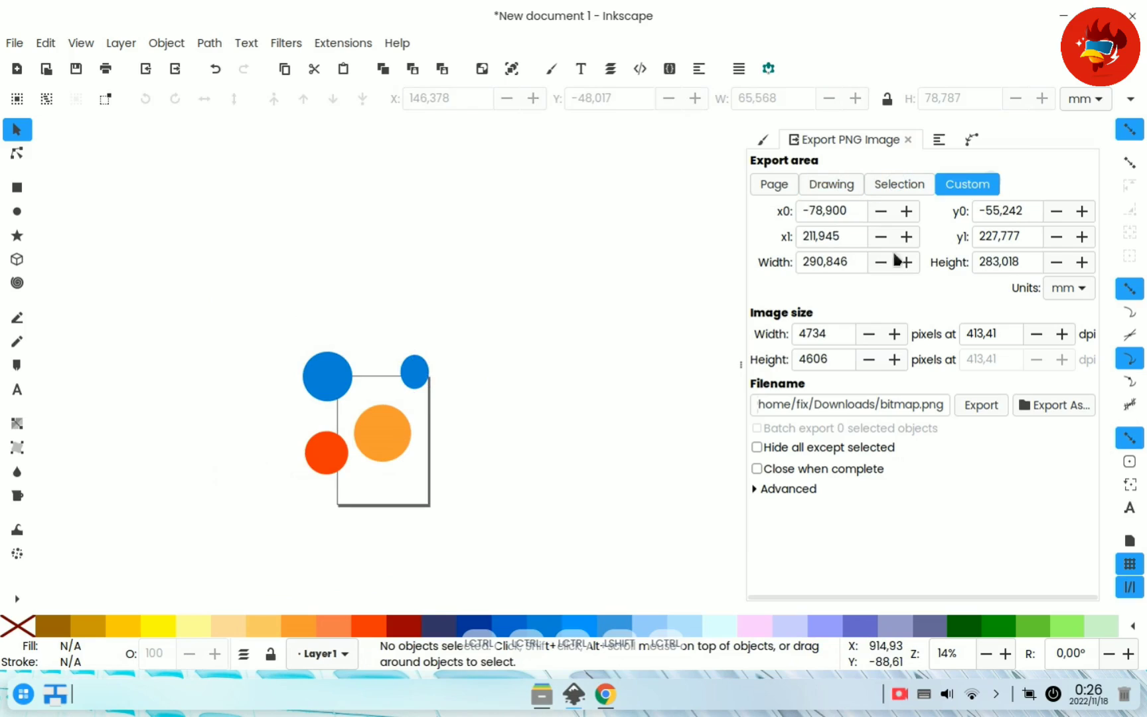
click(985, 408)
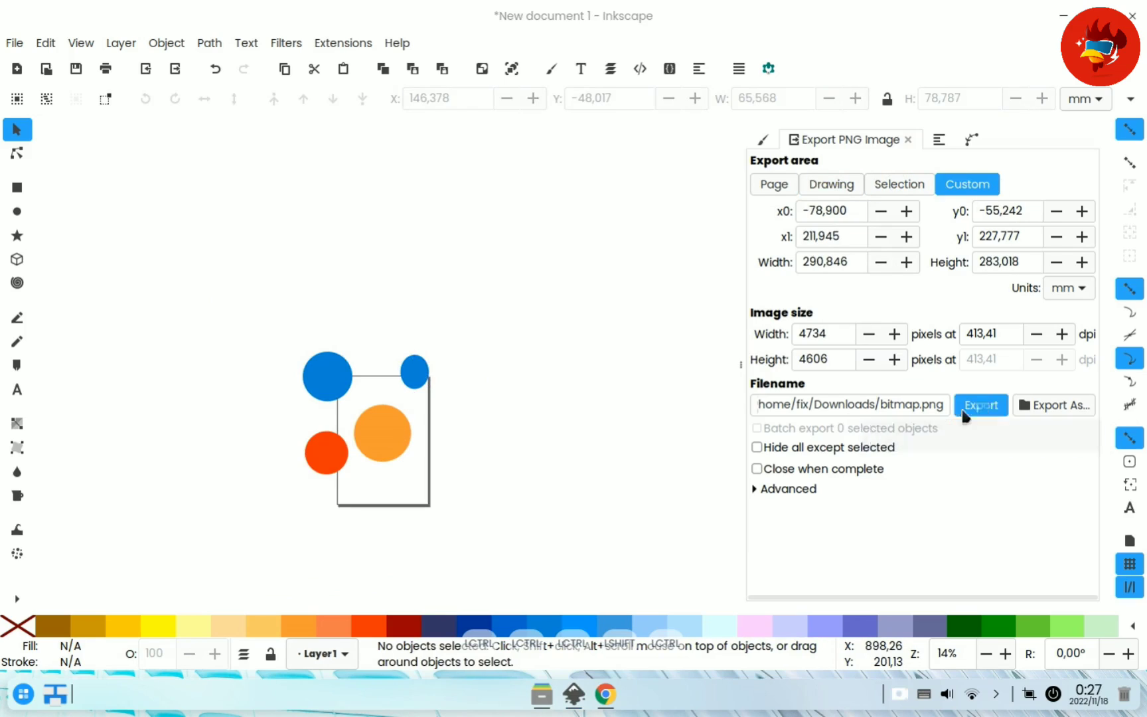
click(712, 435)
View the new bitmap.png from the file manager, and return to Inkscape
click(542, 697)
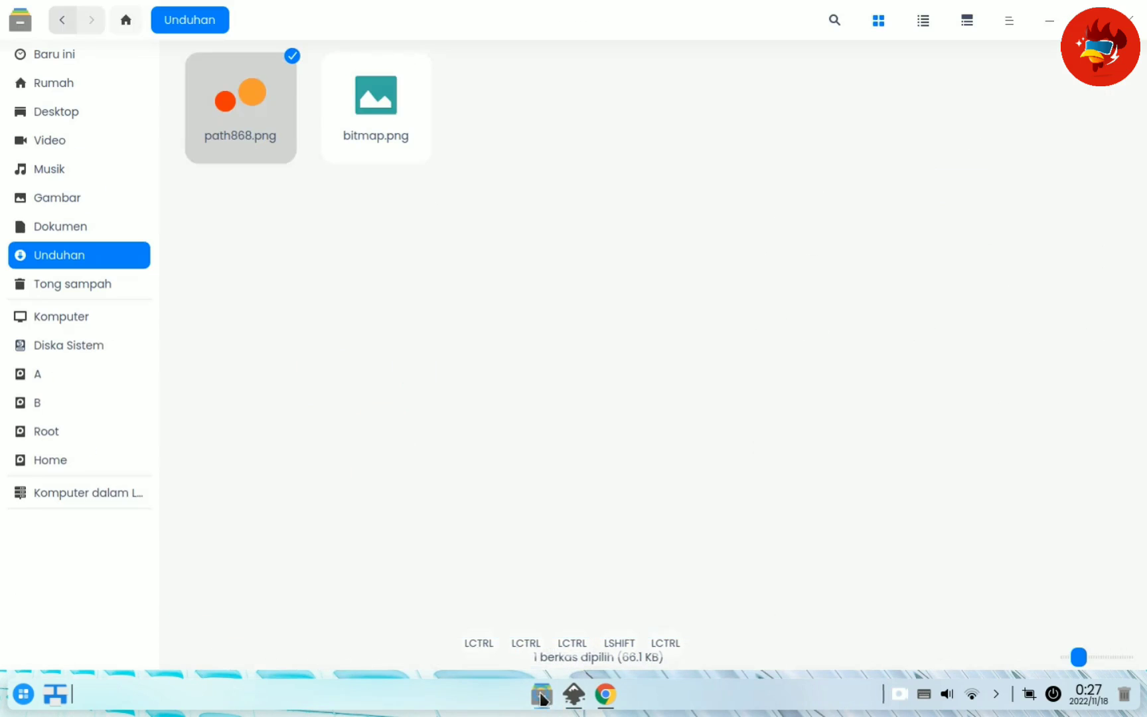
double_click(411, 113)
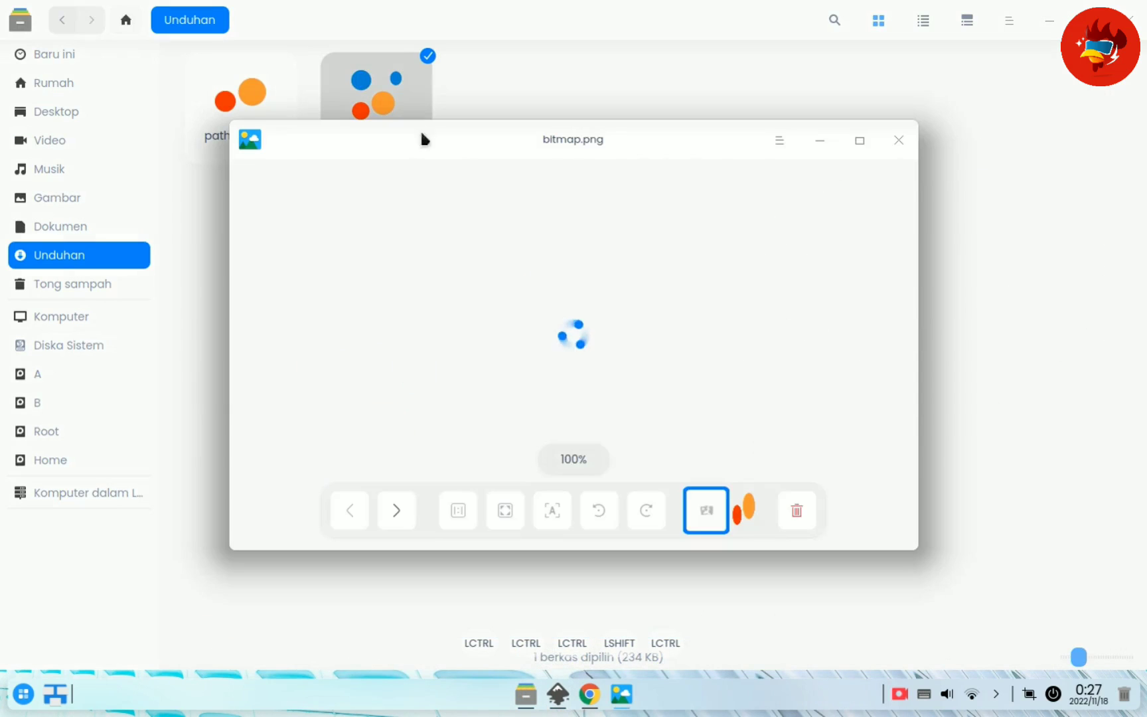
click(910, 151)
click(1049, 20)
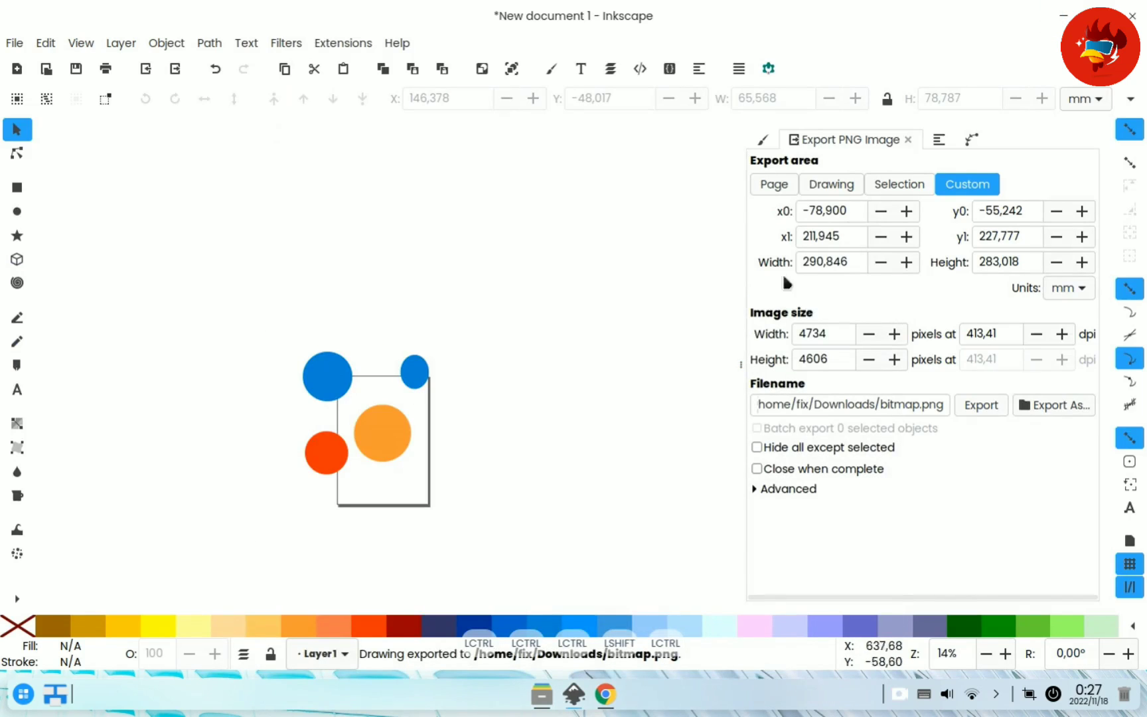
Switch the export area between Drawing, Custom, Page and Selection to compare their coordinates and image sizes
click(852, 184)
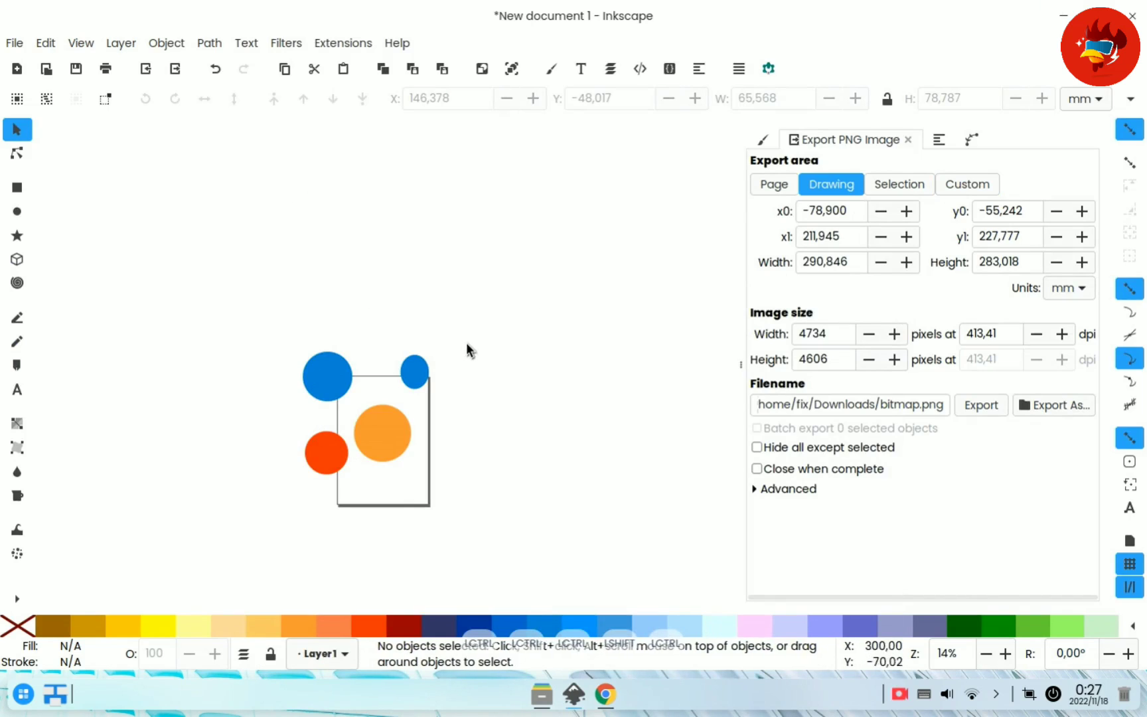
click(960, 184)
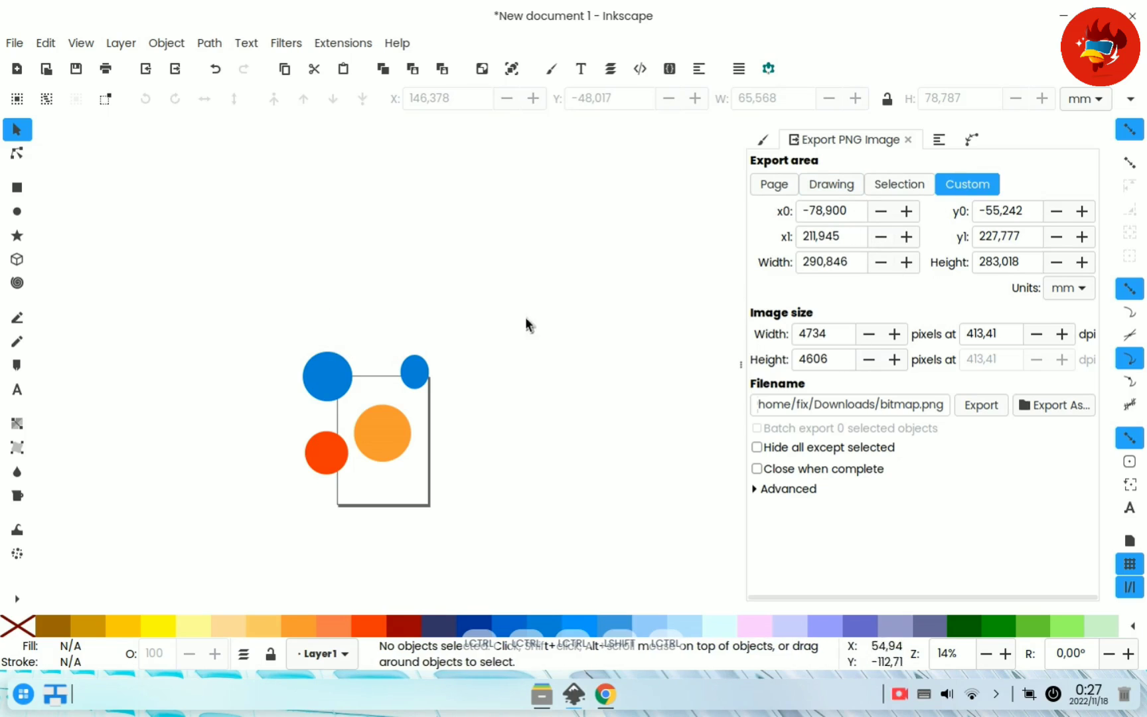
click(831, 185)
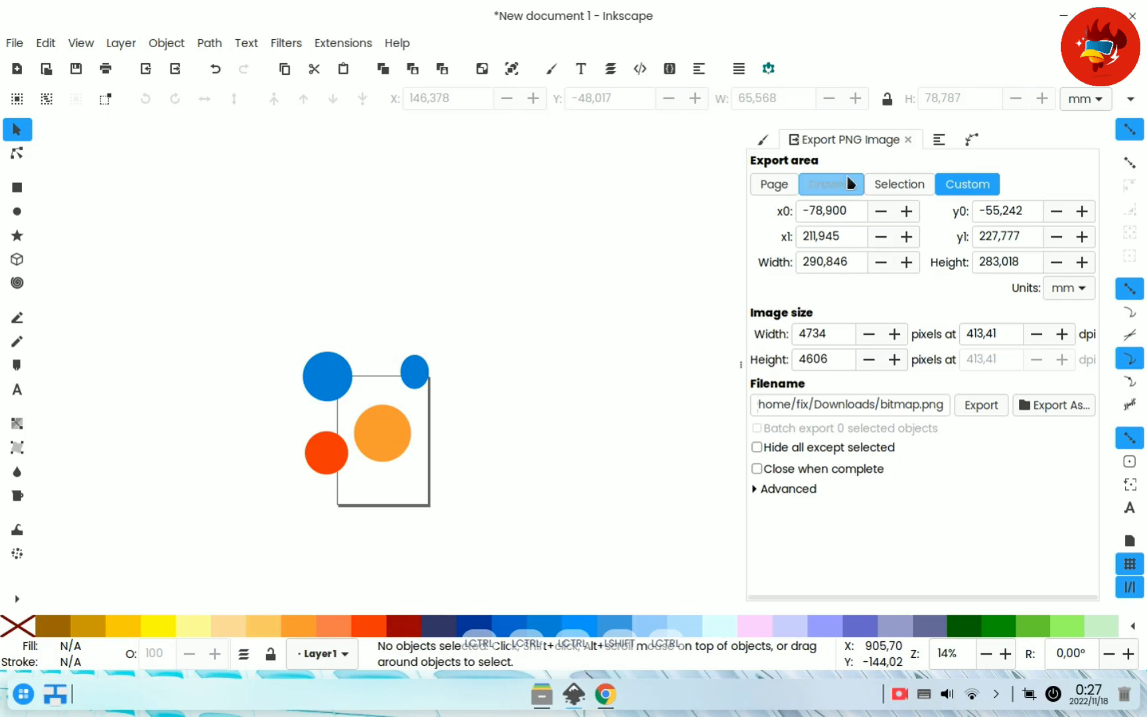
click(953, 185)
click(776, 189)
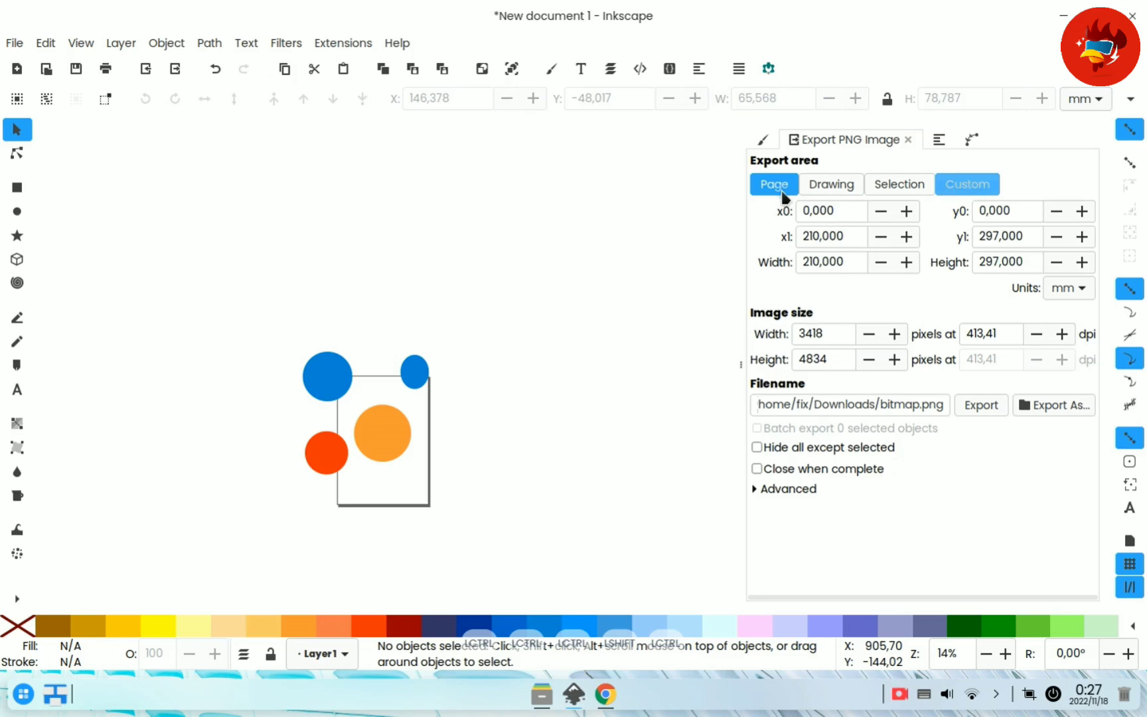
click(898, 179)
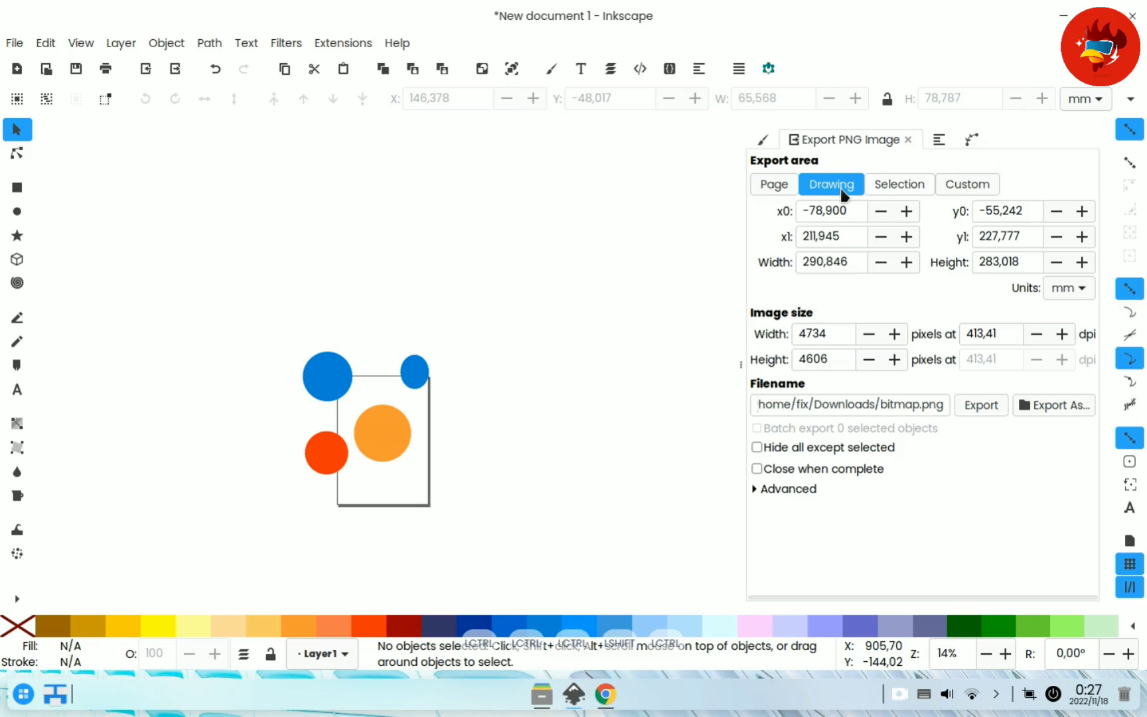
click(898, 179)
Select all four shapes, scale them proportionally to about 158 by 154 mm, and position them entirely inside the page
drag(289, 338, 454, 491)
scroll(392, 417, up, 1)
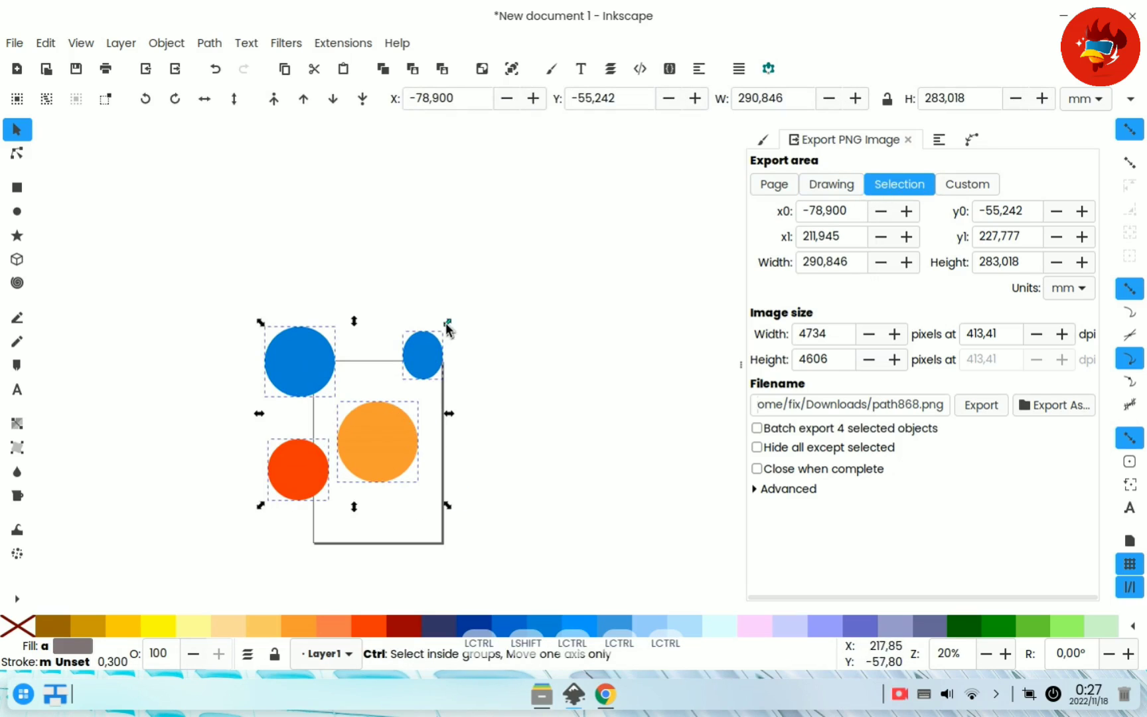
drag(448, 326, 423, 435)
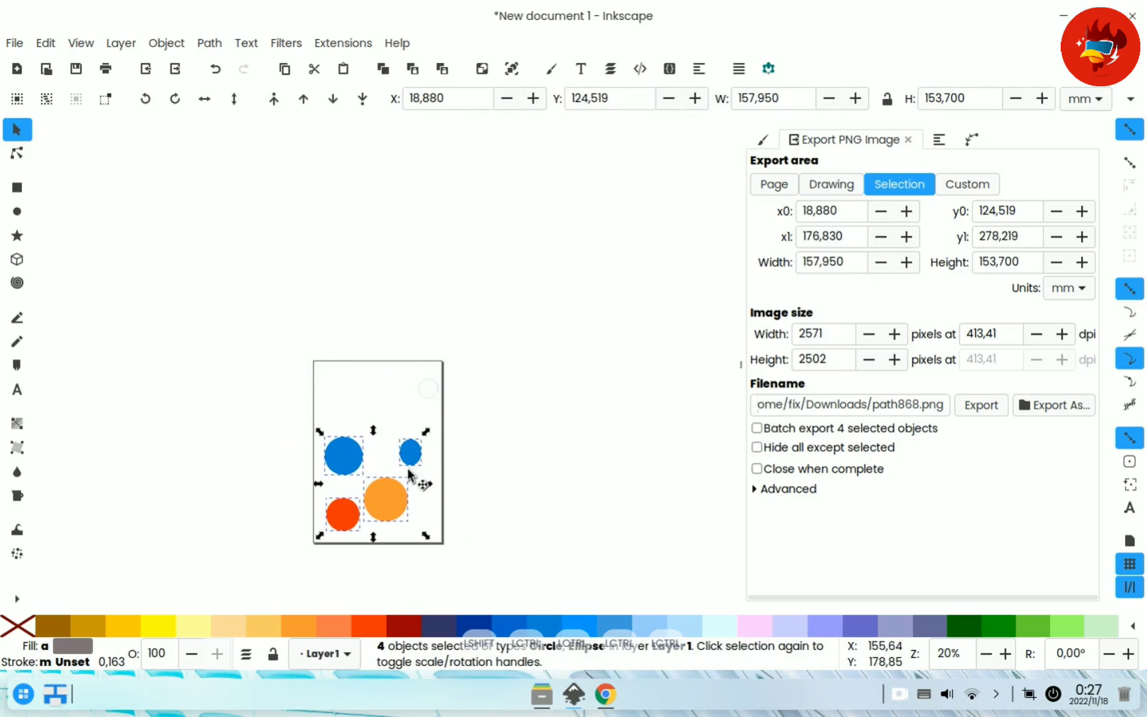
scroll(397, 430, up, 4)
scroll(396, 414, down, 2)
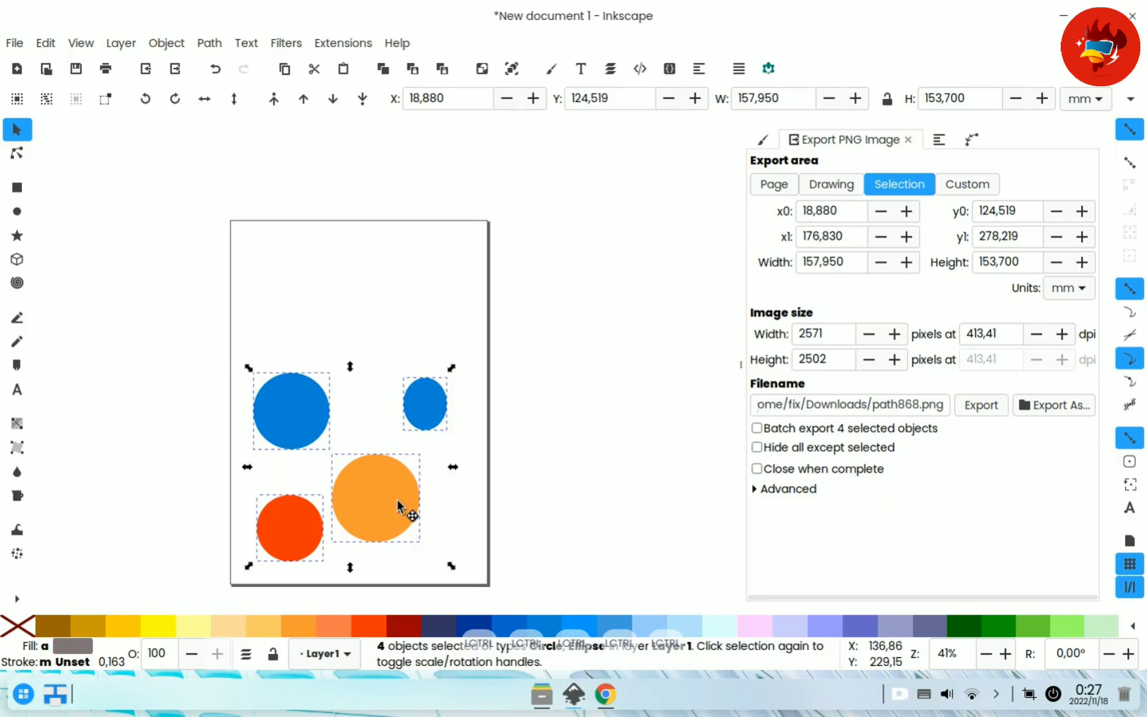
drag(402, 511, 400, 473)
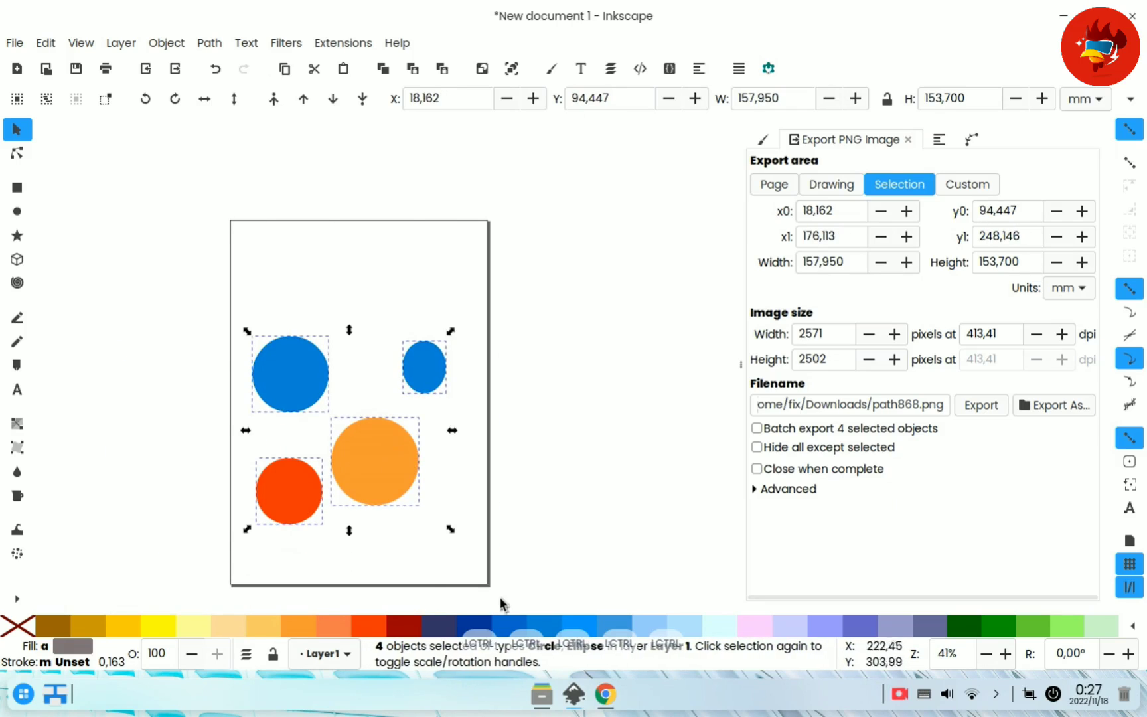
Compare the image size in pixels for the Page export area with that for the selected large blue circle
click(774, 188)
click(622, 309)
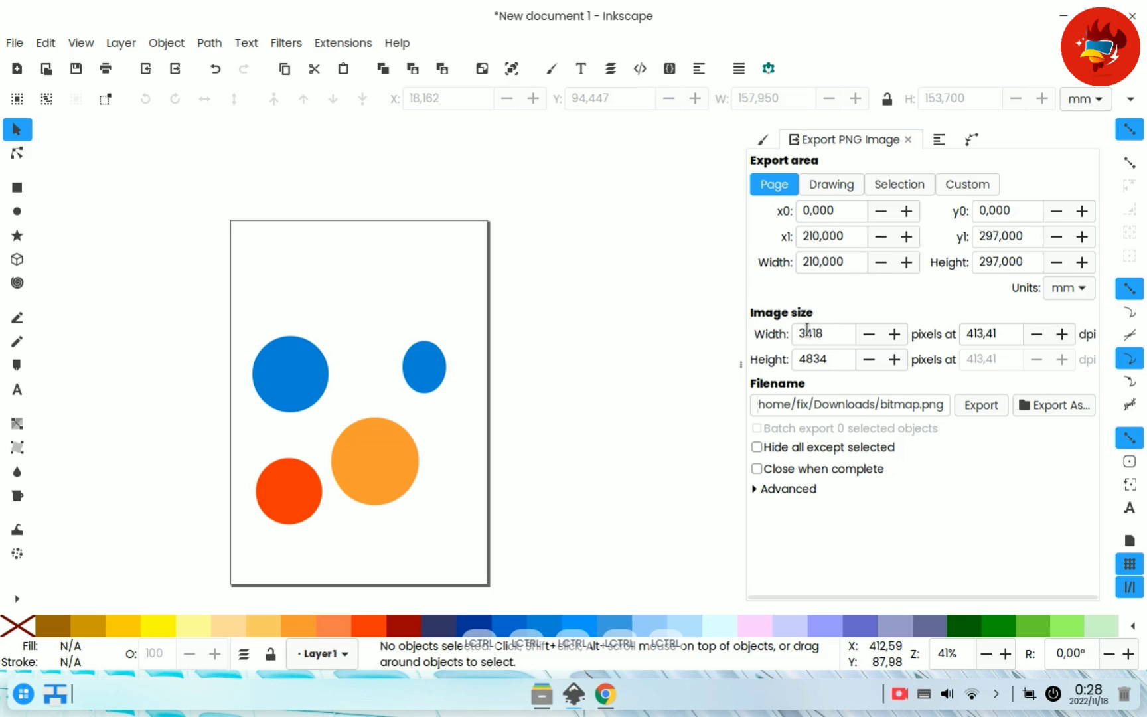
click(297, 391)
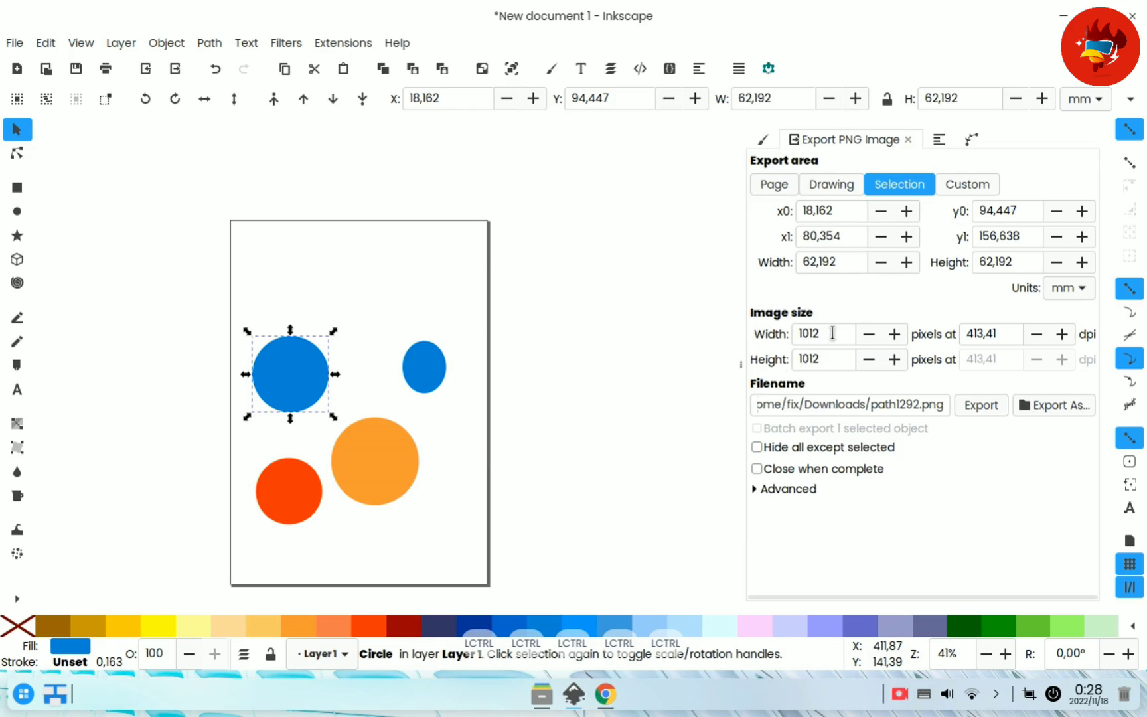
drag(832, 333, 766, 338)
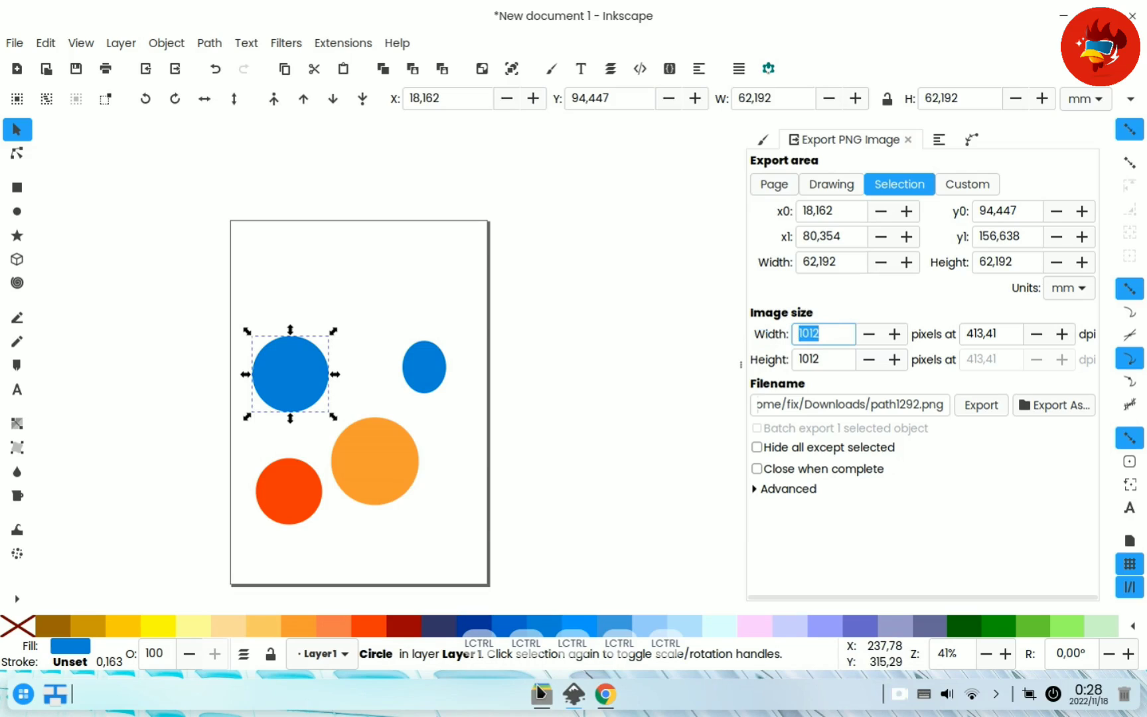
mouse_move(541, 694)
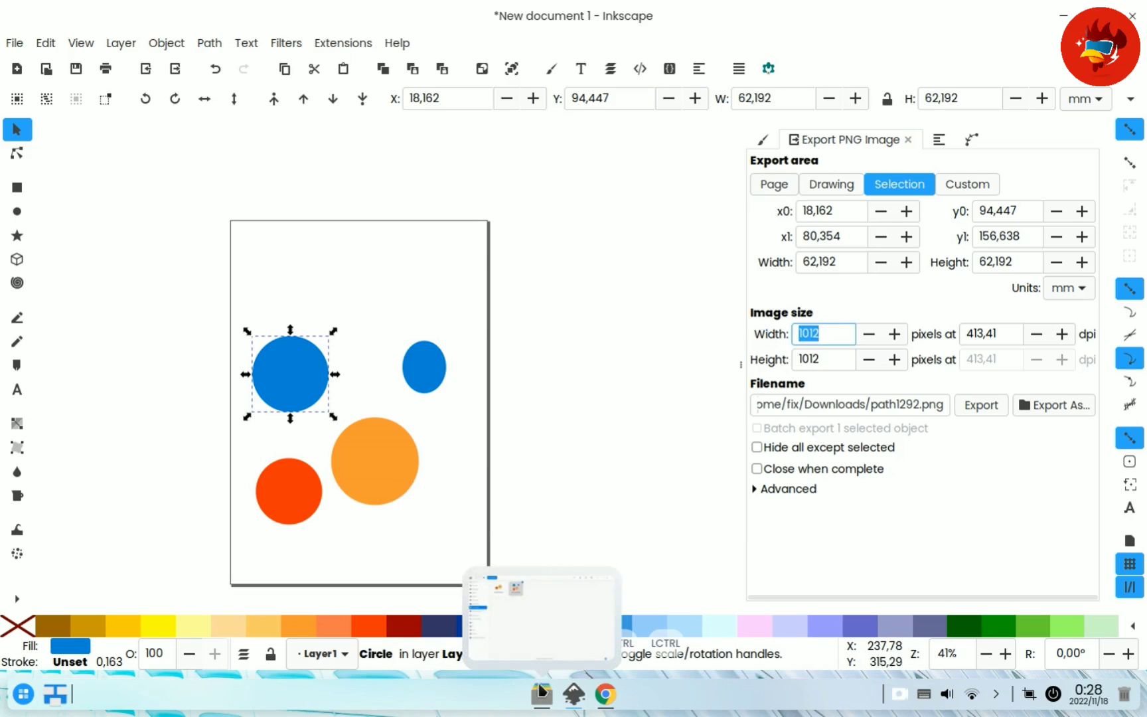
Deselect the large blue circle, look at the save-location dialog for exporting under another filename, and close it without saving
click(645, 438)
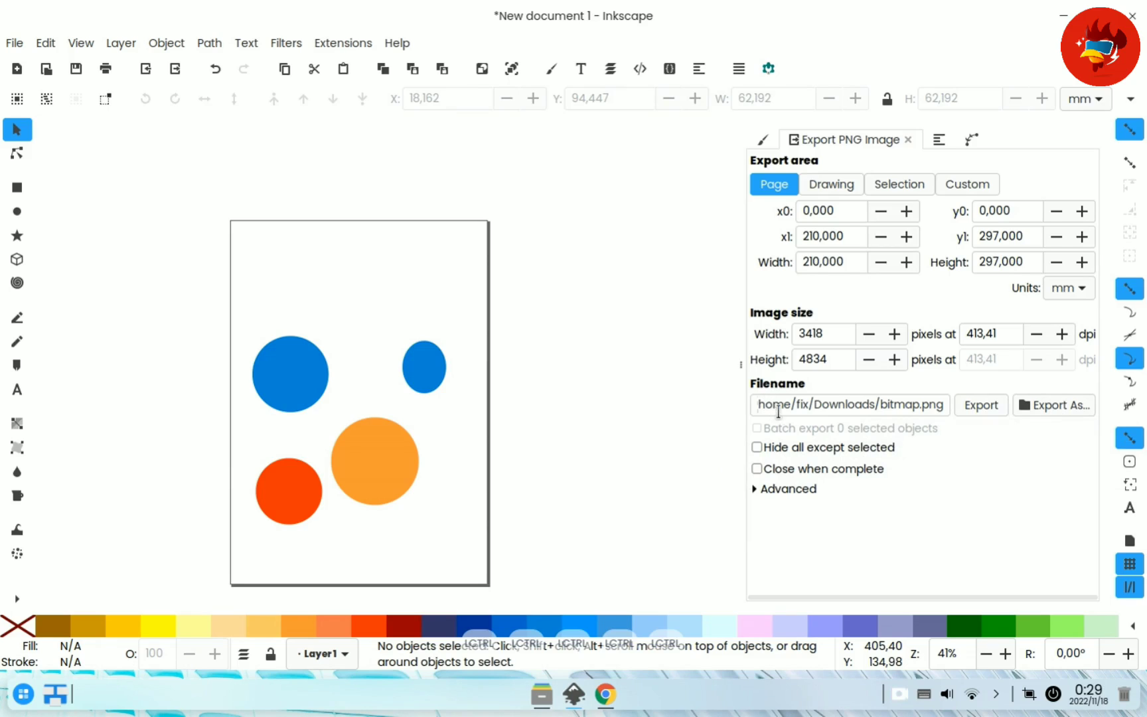
click(1051, 412)
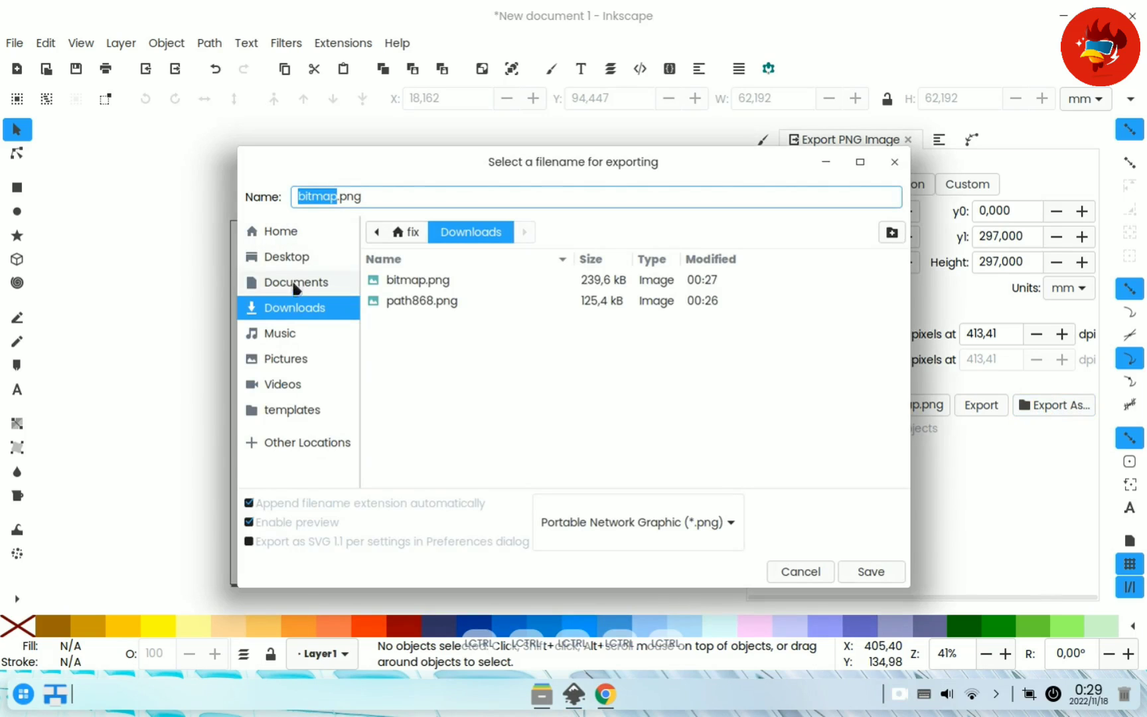
click(893, 163)
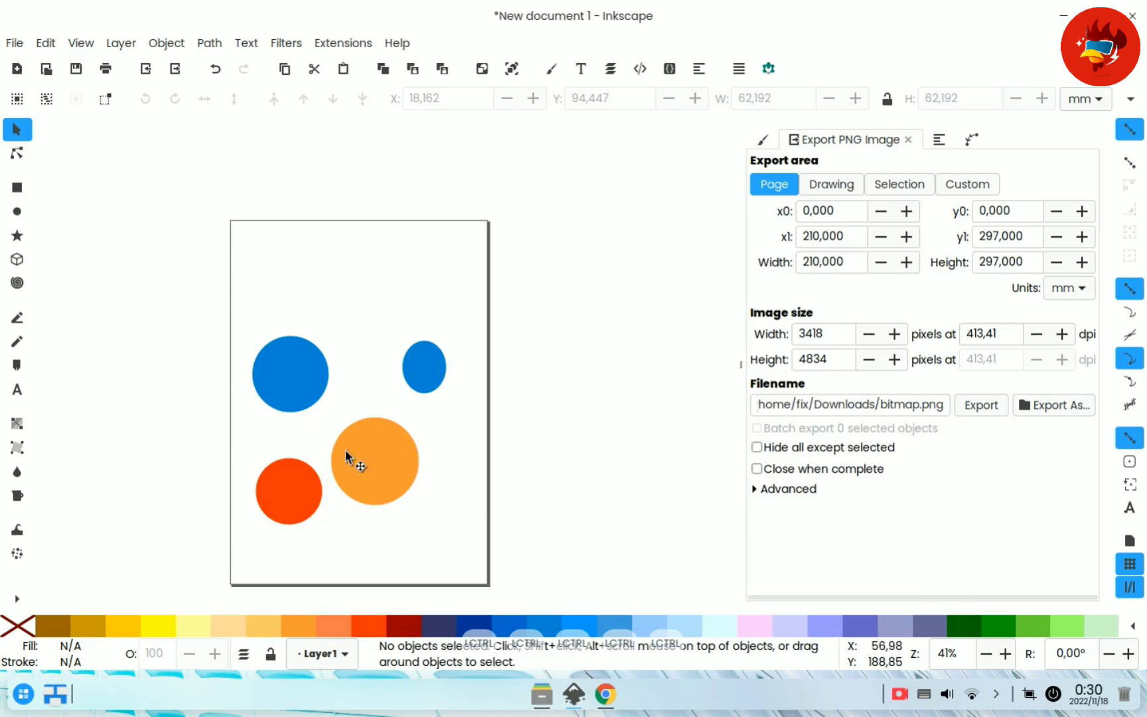
Move the orange circle beneath the small blue ellipse, to about X 119 mm and Y 157 mm
click(388, 452)
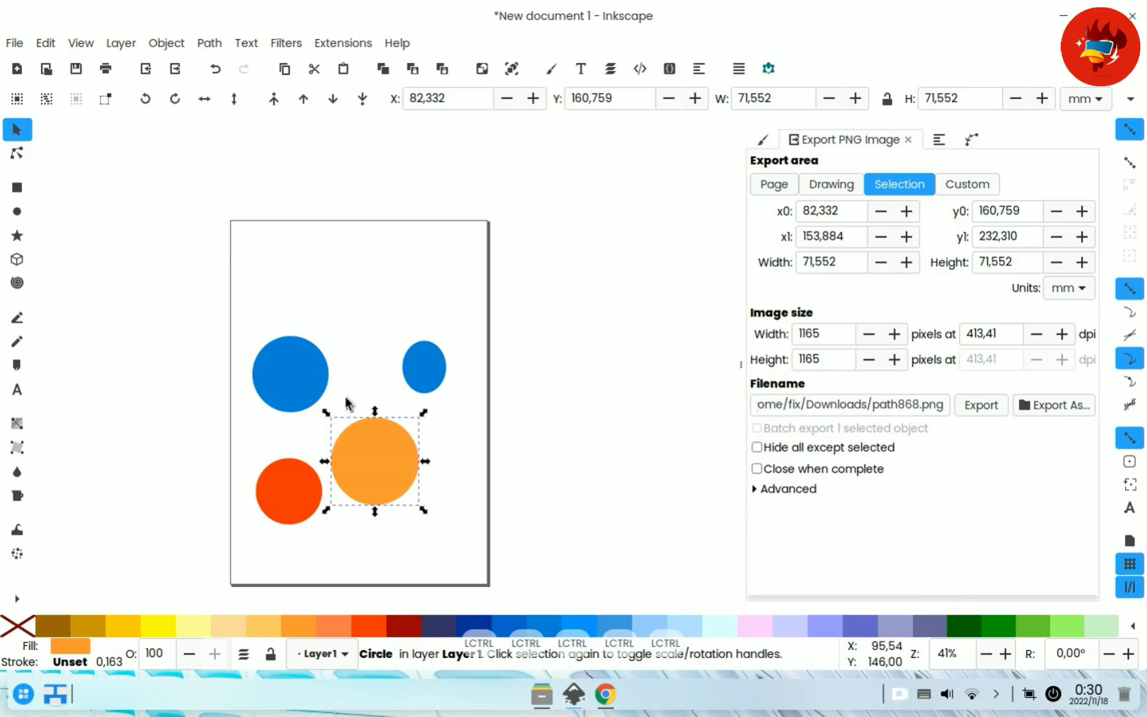
click(541, 415)
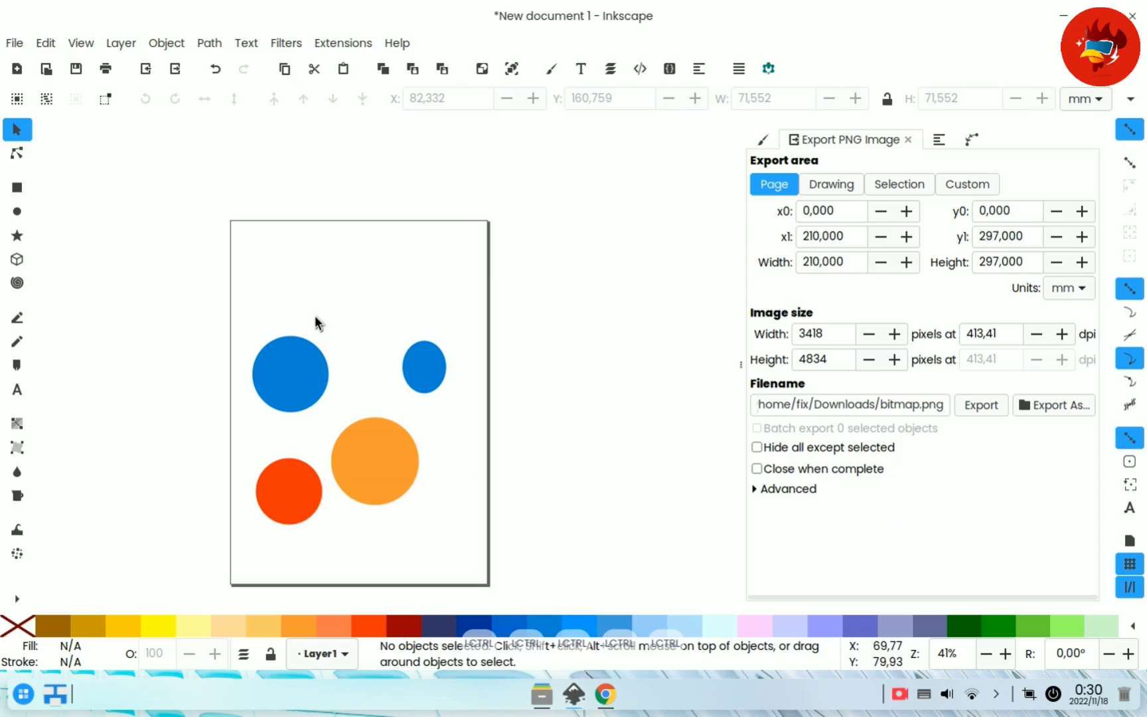
drag(334, 467, 380, 461)
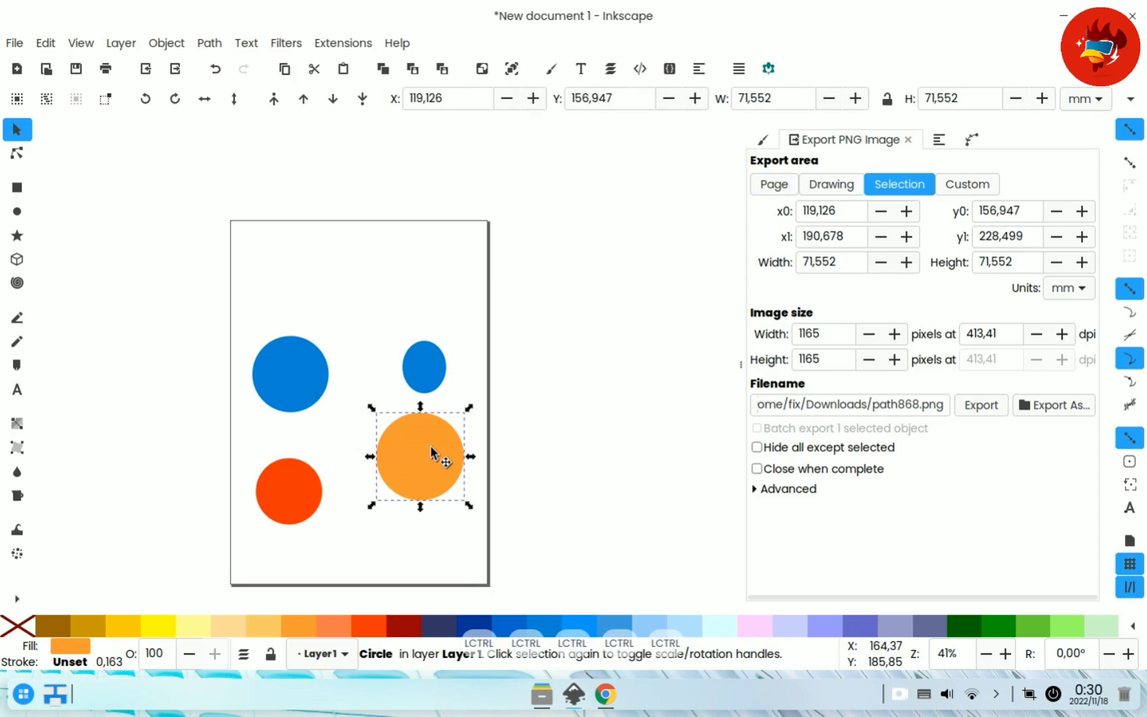
Select the red, large blue and orange circles together and batch export them as separate PNG files
click(291, 486)
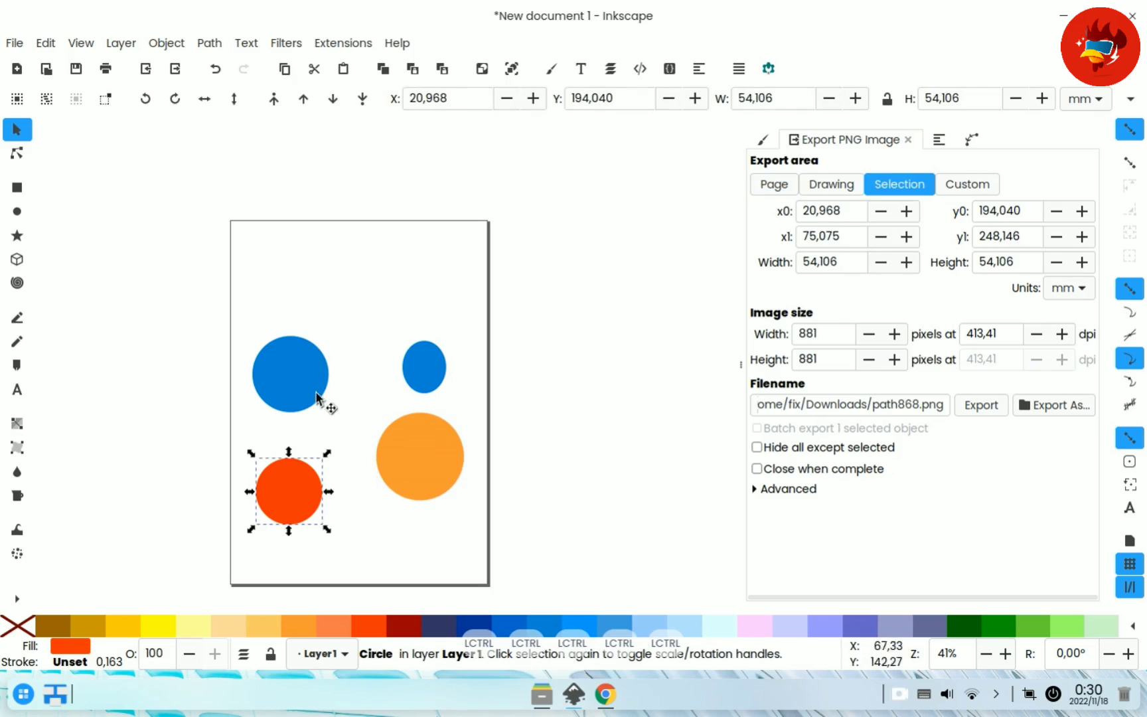
shift+click(297, 371)
shift+click(446, 459)
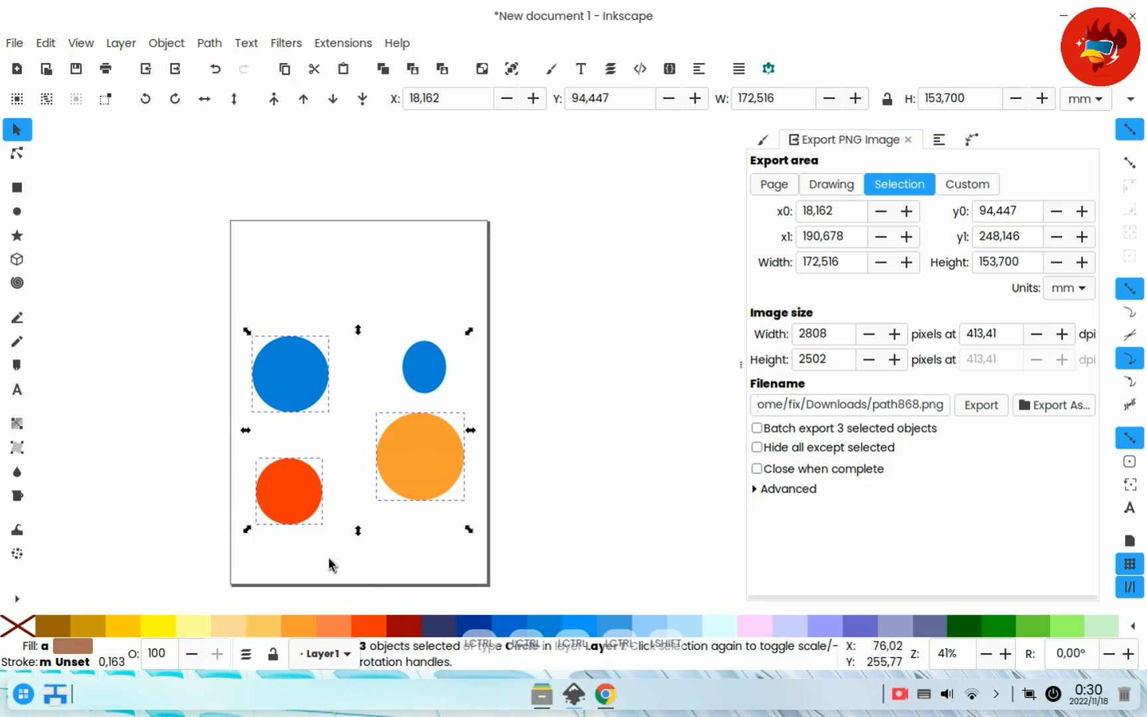
click(757, 428)
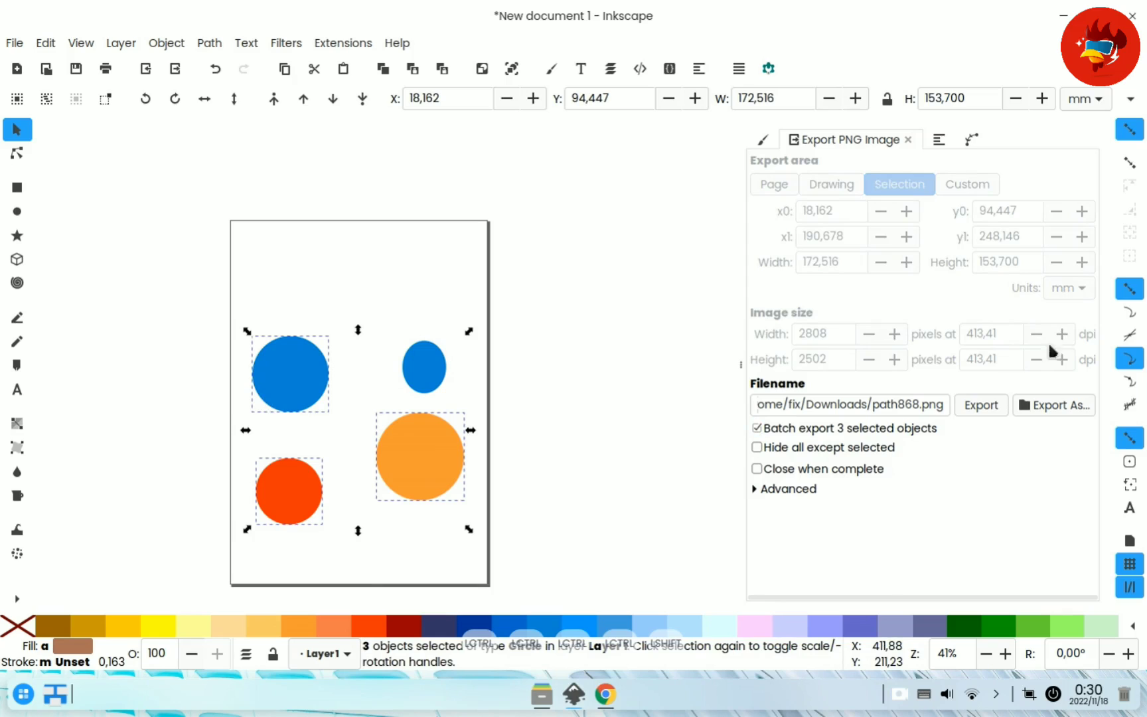
click(982, 404)
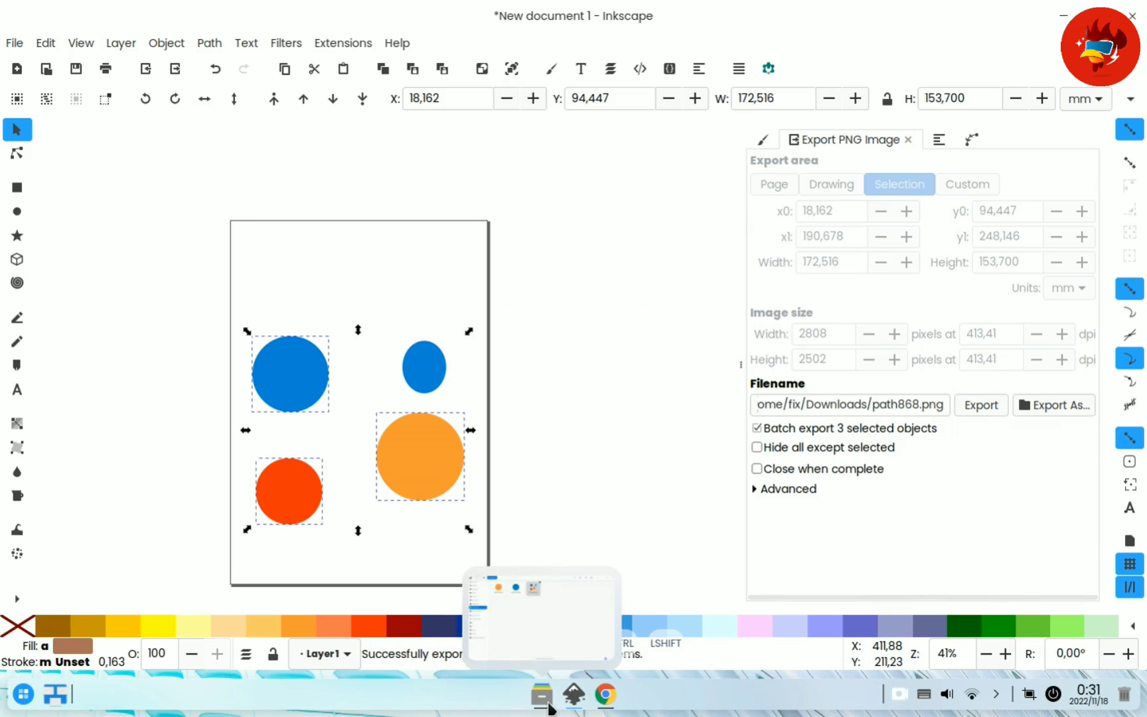
Switch to the file manager, refresh the Downloads folder to check the batch-exported PNG files, and return to Inkscape
click(550, 706)
right_click(572, 335)
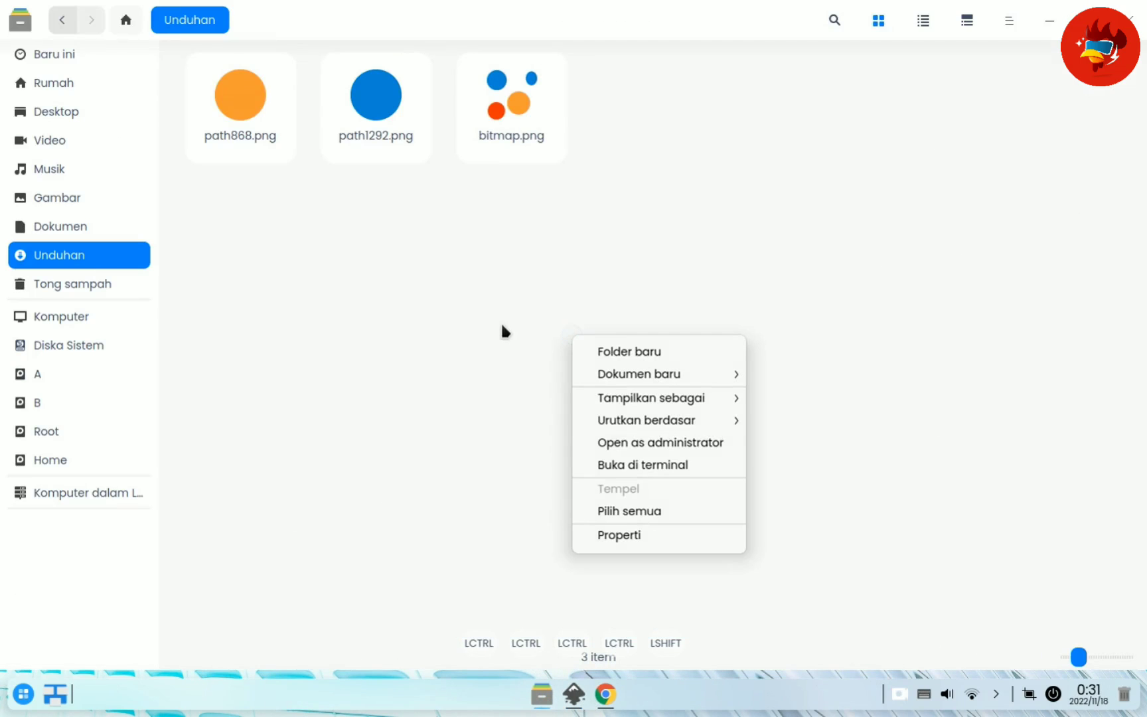
click(510, 439)
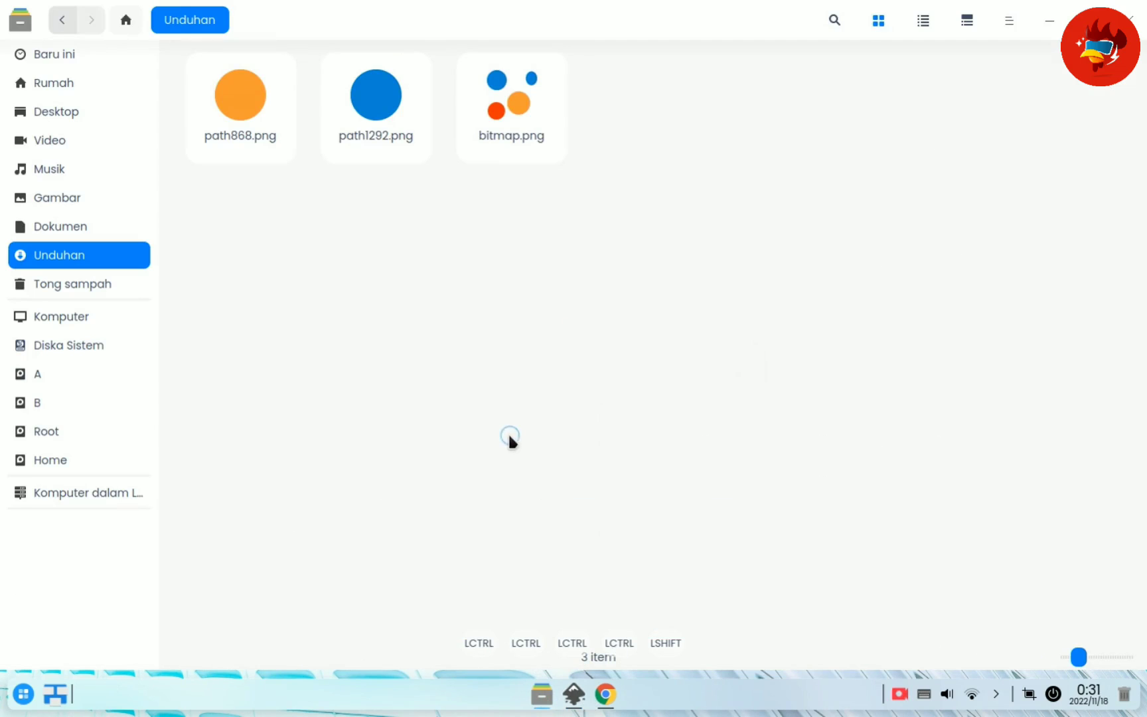
key(F5)
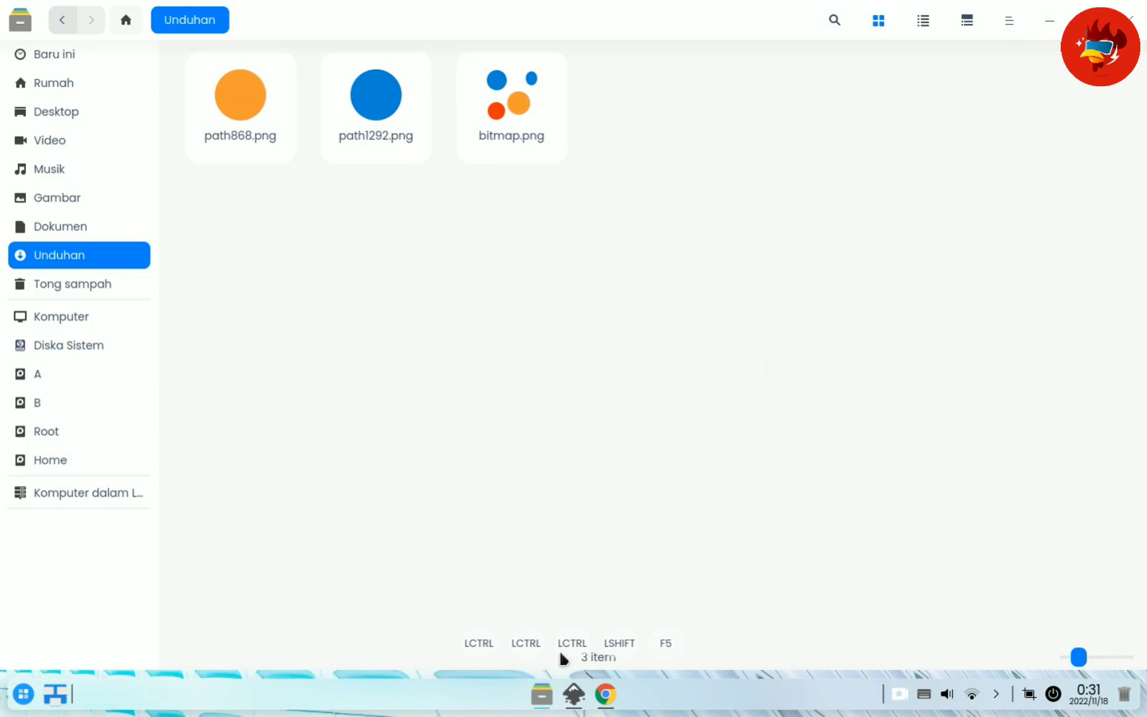
click(605, 694)
click(604, 692)
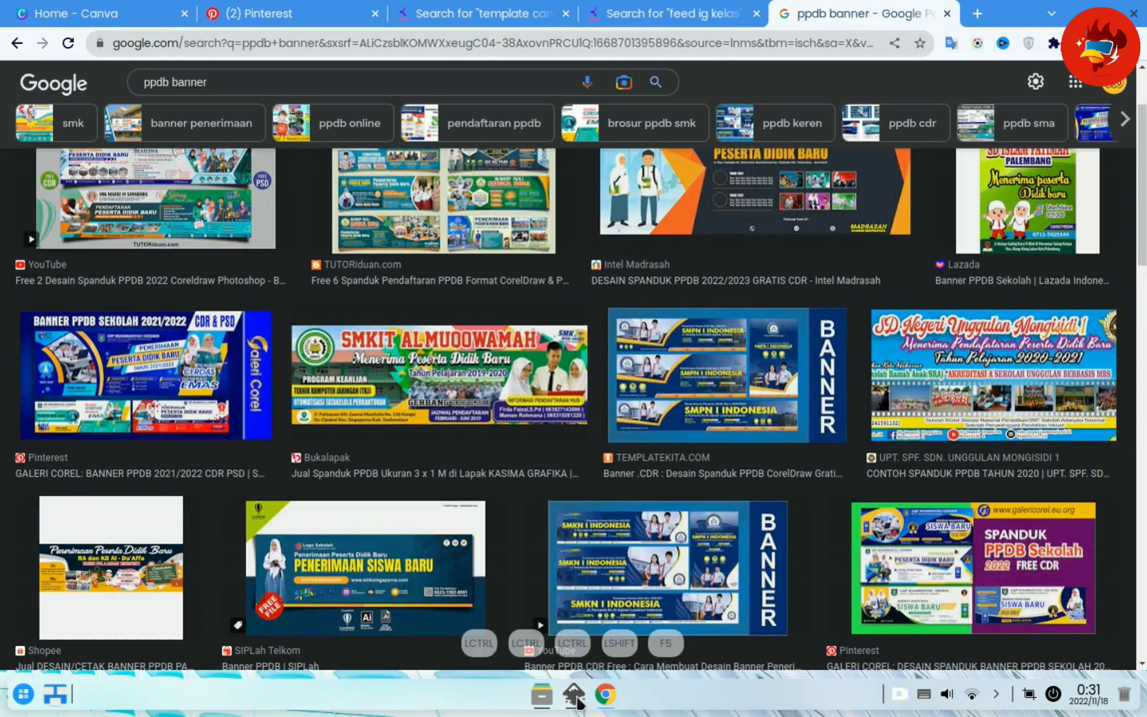
click(575, 697)
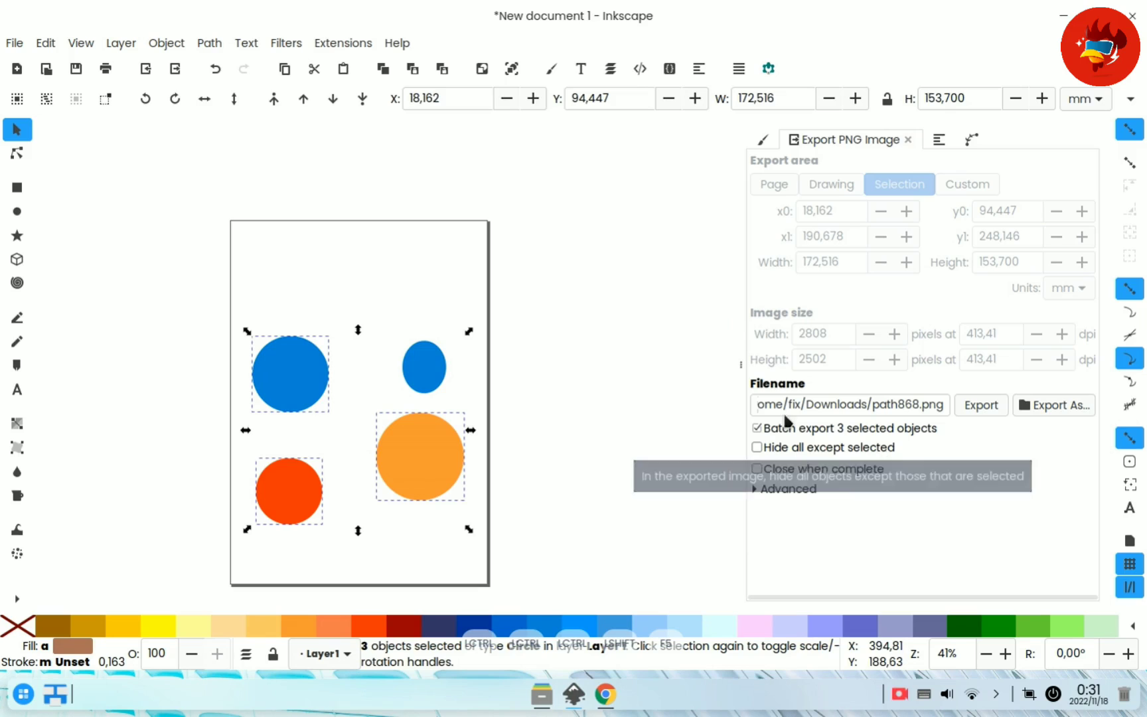
Disable batch export of the three selected objects, and switch Hide all except selected on and back off
click(764, 432)
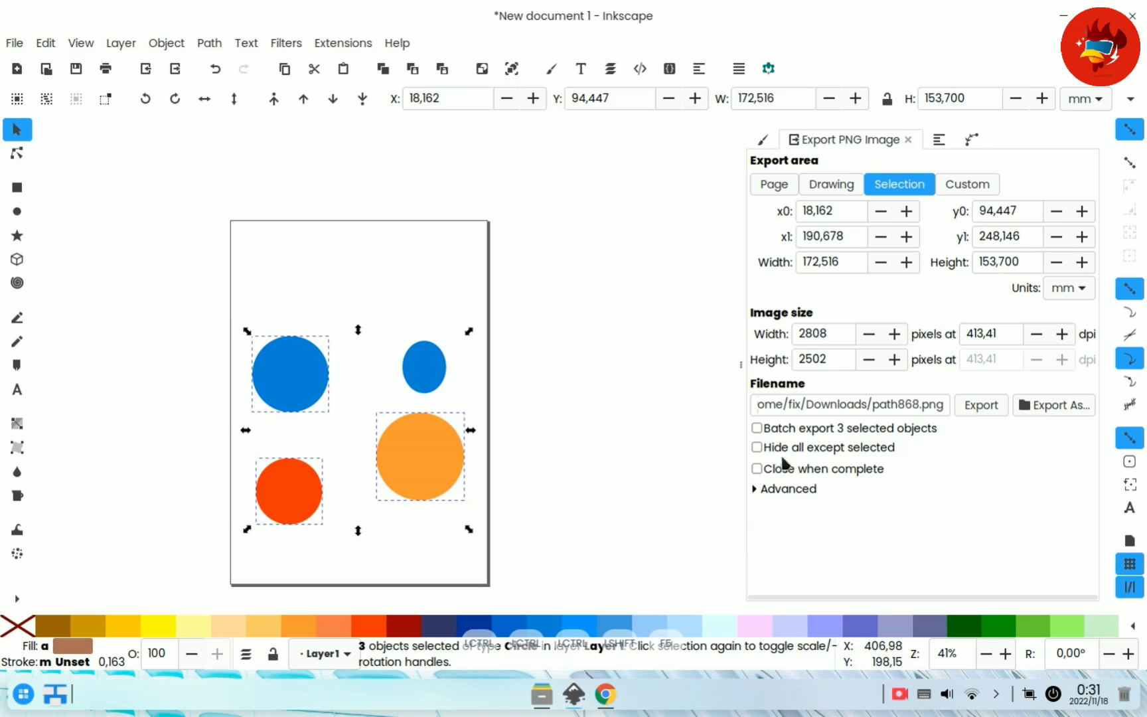
click(757, 447)
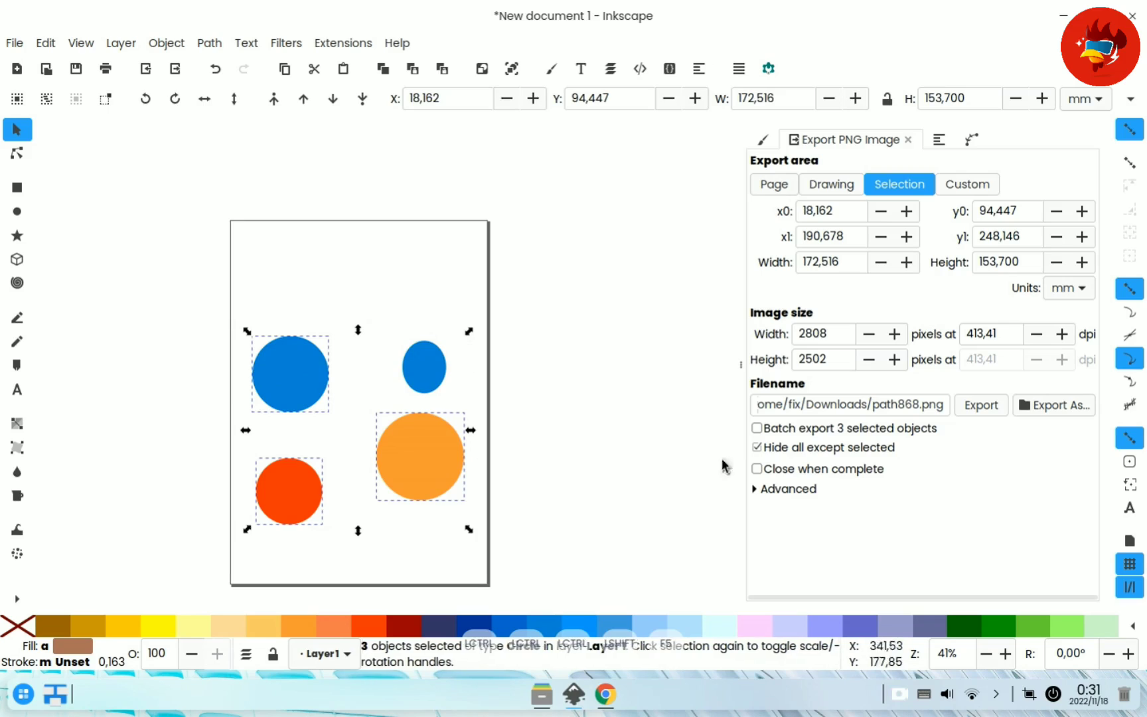
click(756, 447)
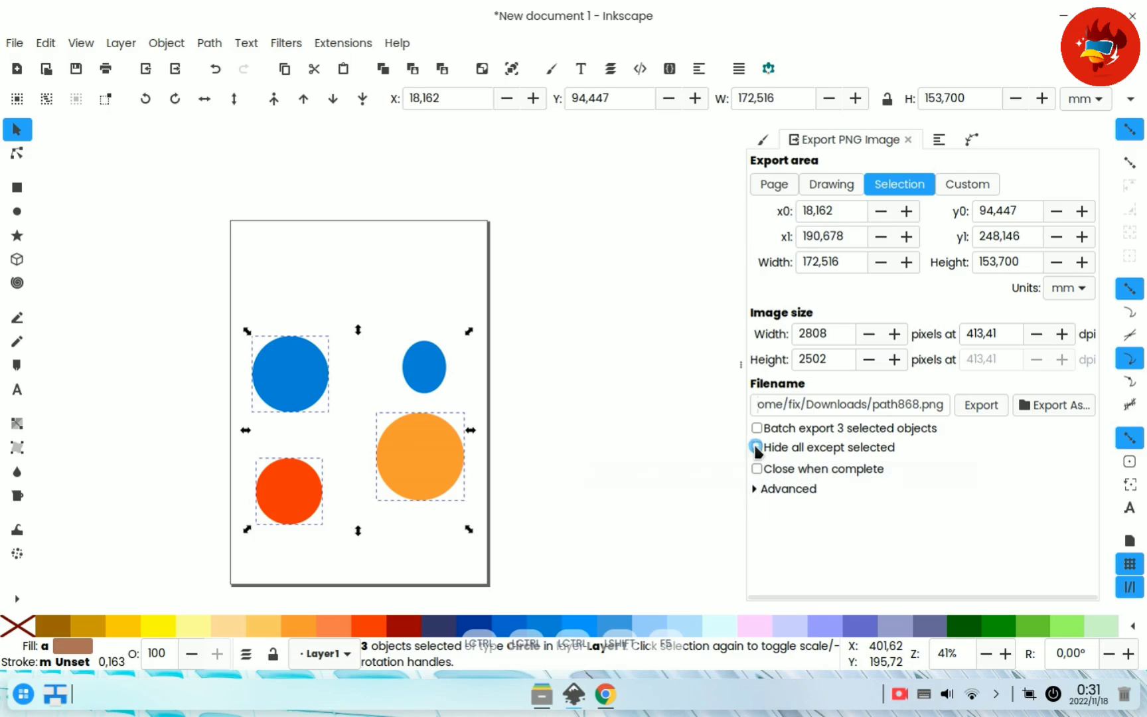